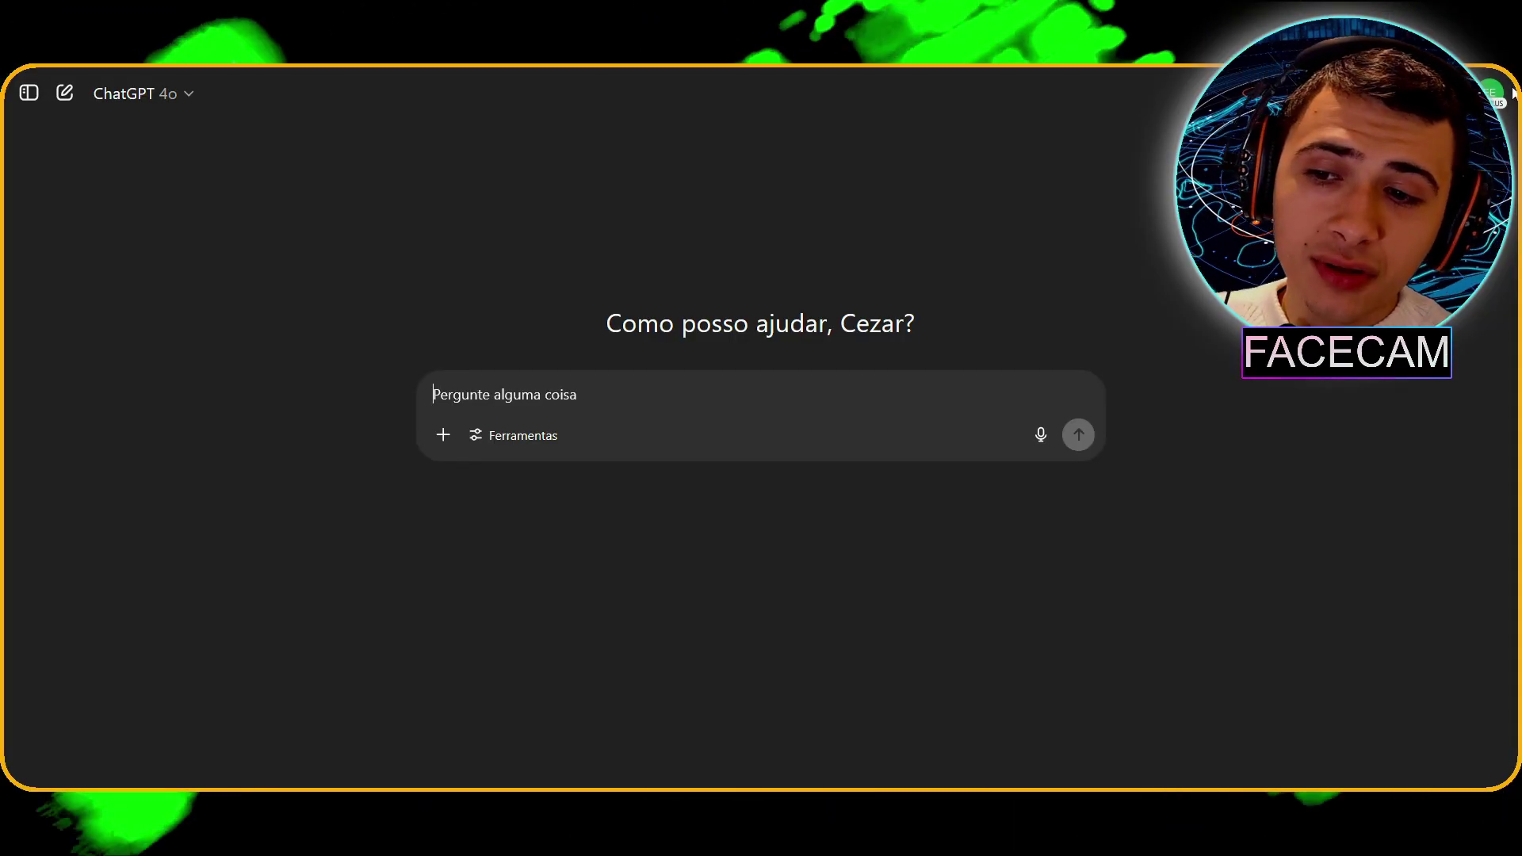
Step: Open the ChatGPT personalization settings and review the profile, traits and preference fields, including the advanced feature options
{"action": "left_click", "coordinate": [1501, 93]}
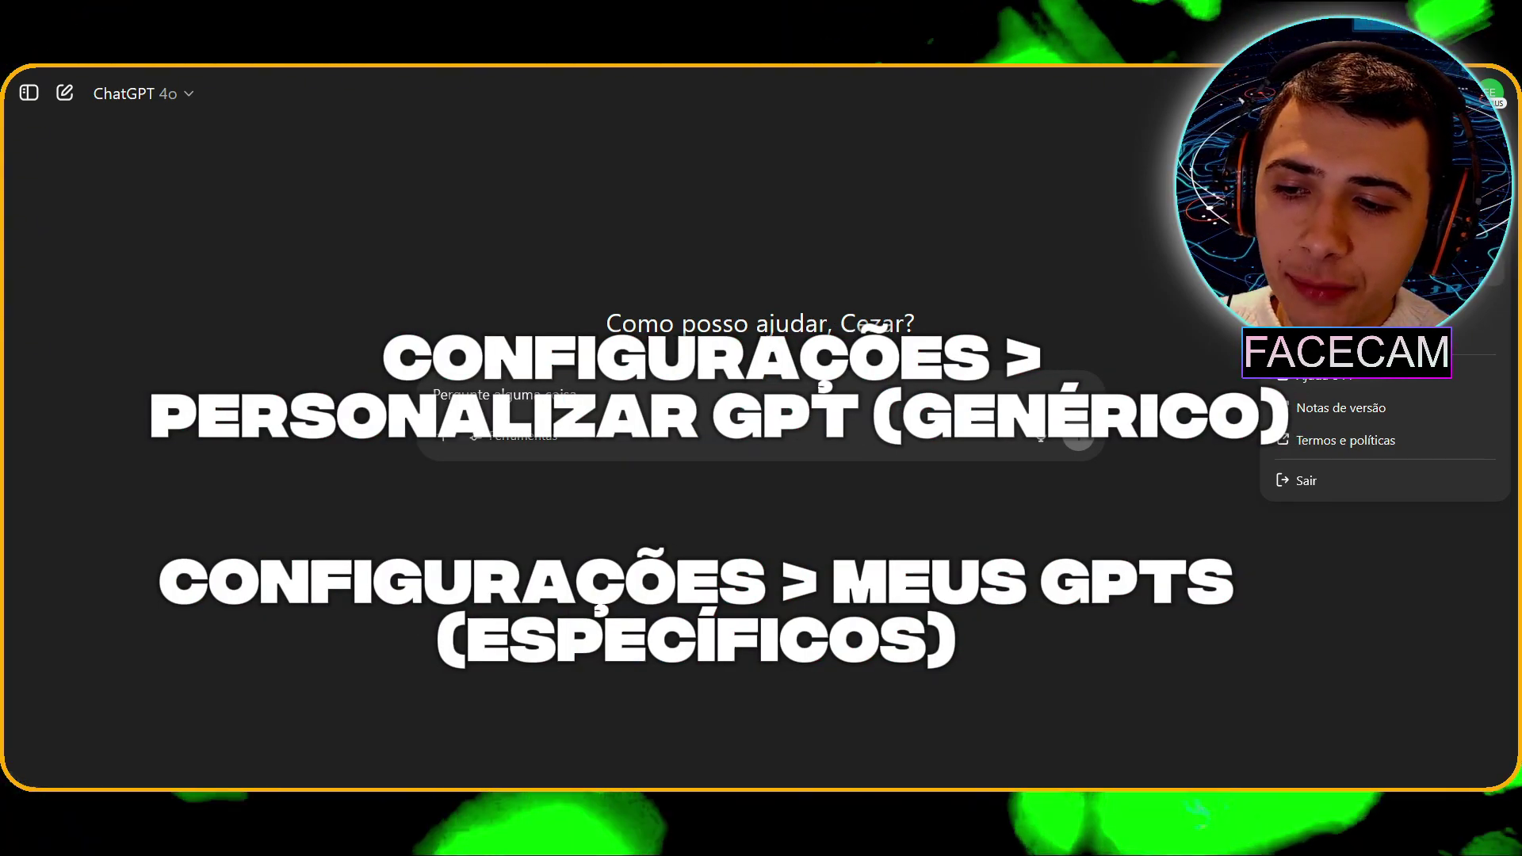
{"action": "left_click", "coordinate": [1348, 301]}
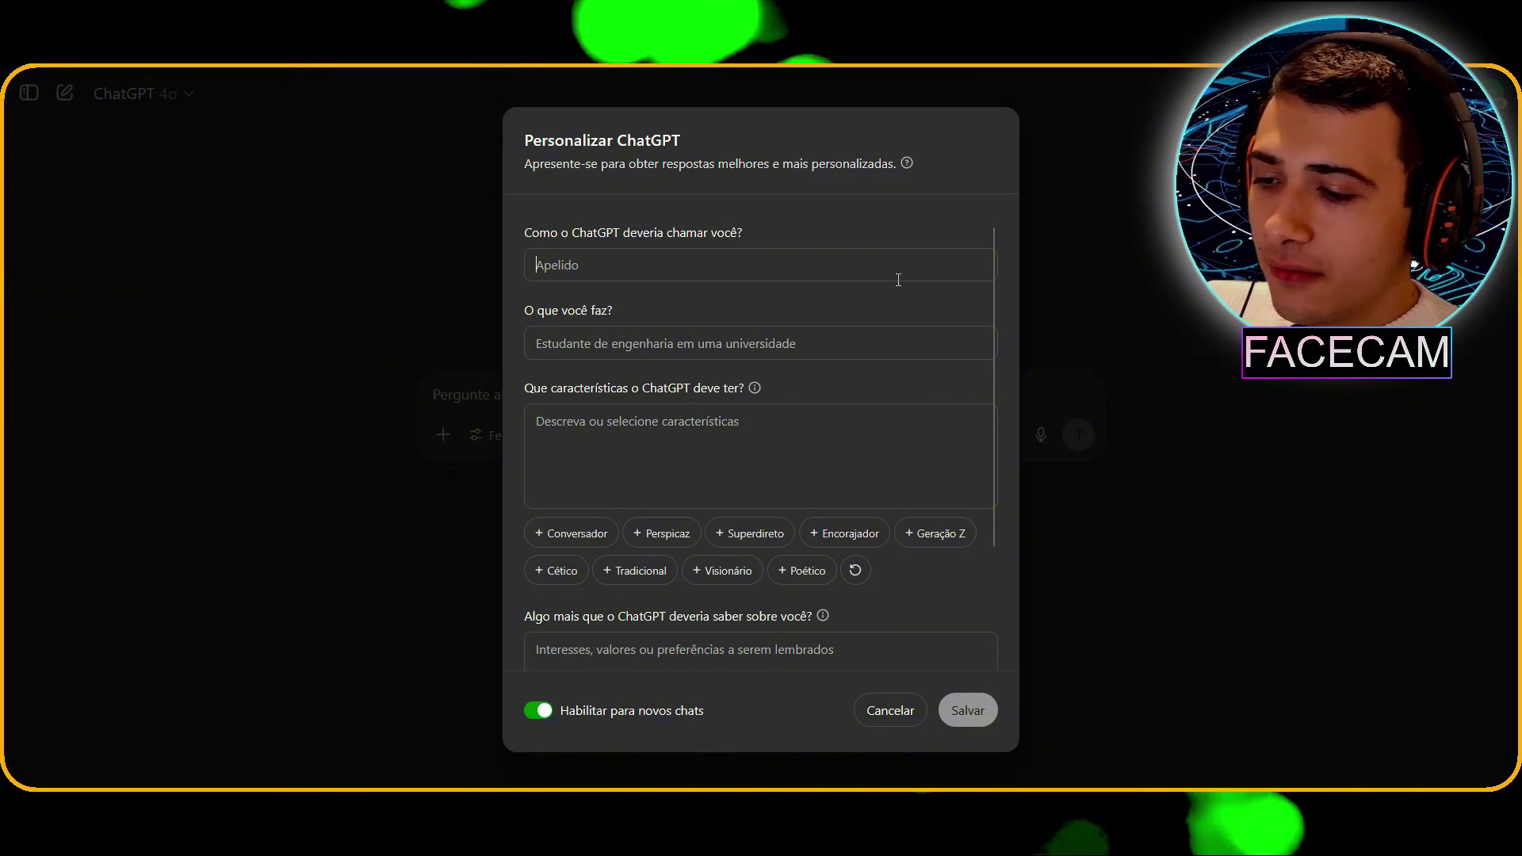
{"action": "scroll", "coordinate": [895, 279], "scroll_direction": "down", "scroll_amount": 2}
{"action": "scroll", "coordinate": [890, 294], "scroll_direction": "up", "scroll_amount": 2}
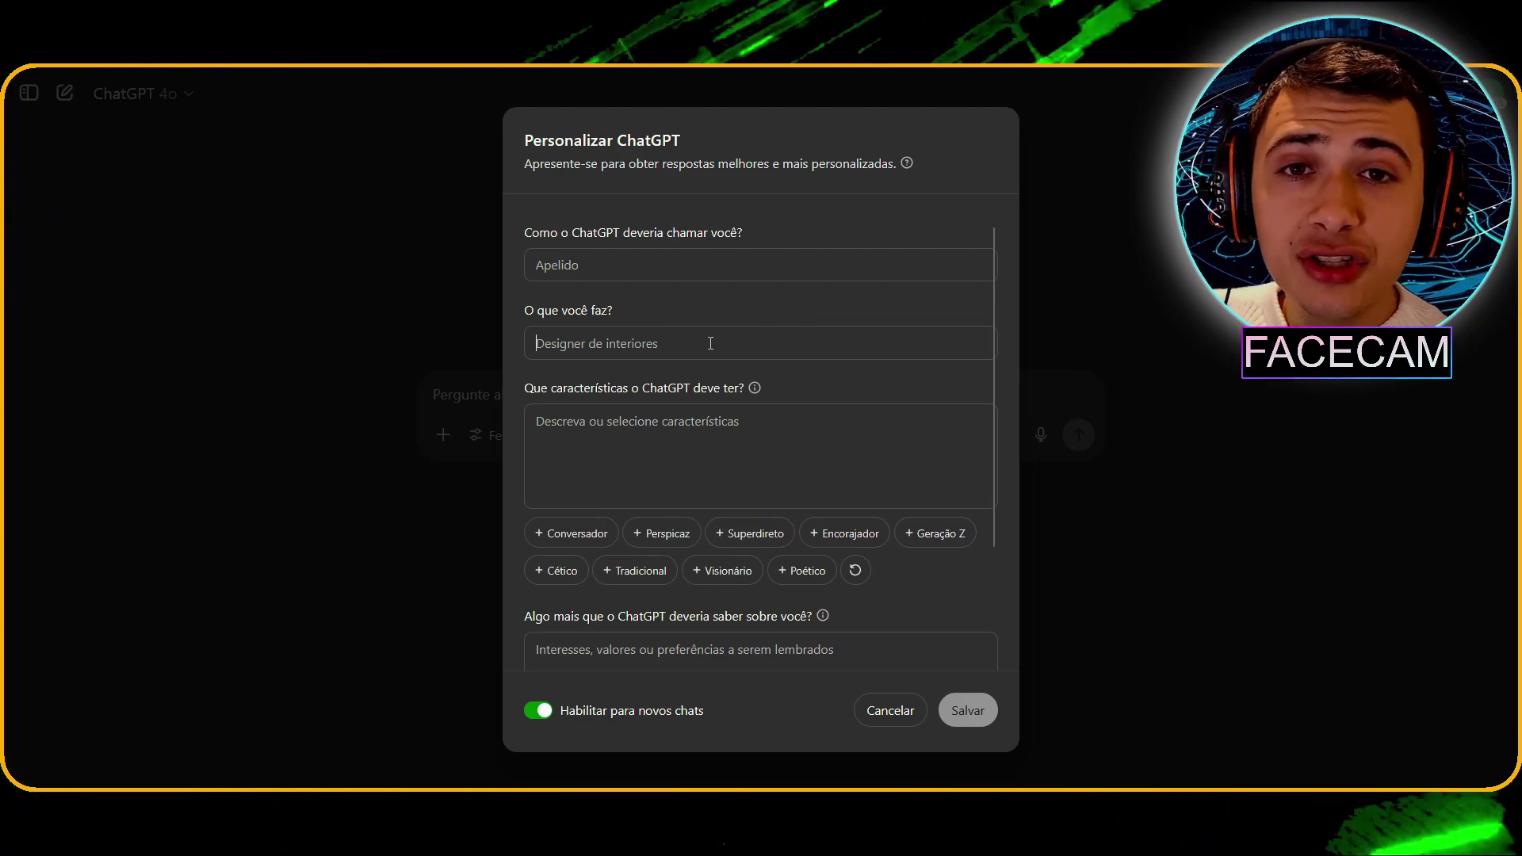
{"action": "scroll", "coordinate": [668, 364], "scroll_direction": "down", "scroll_amount": 2}
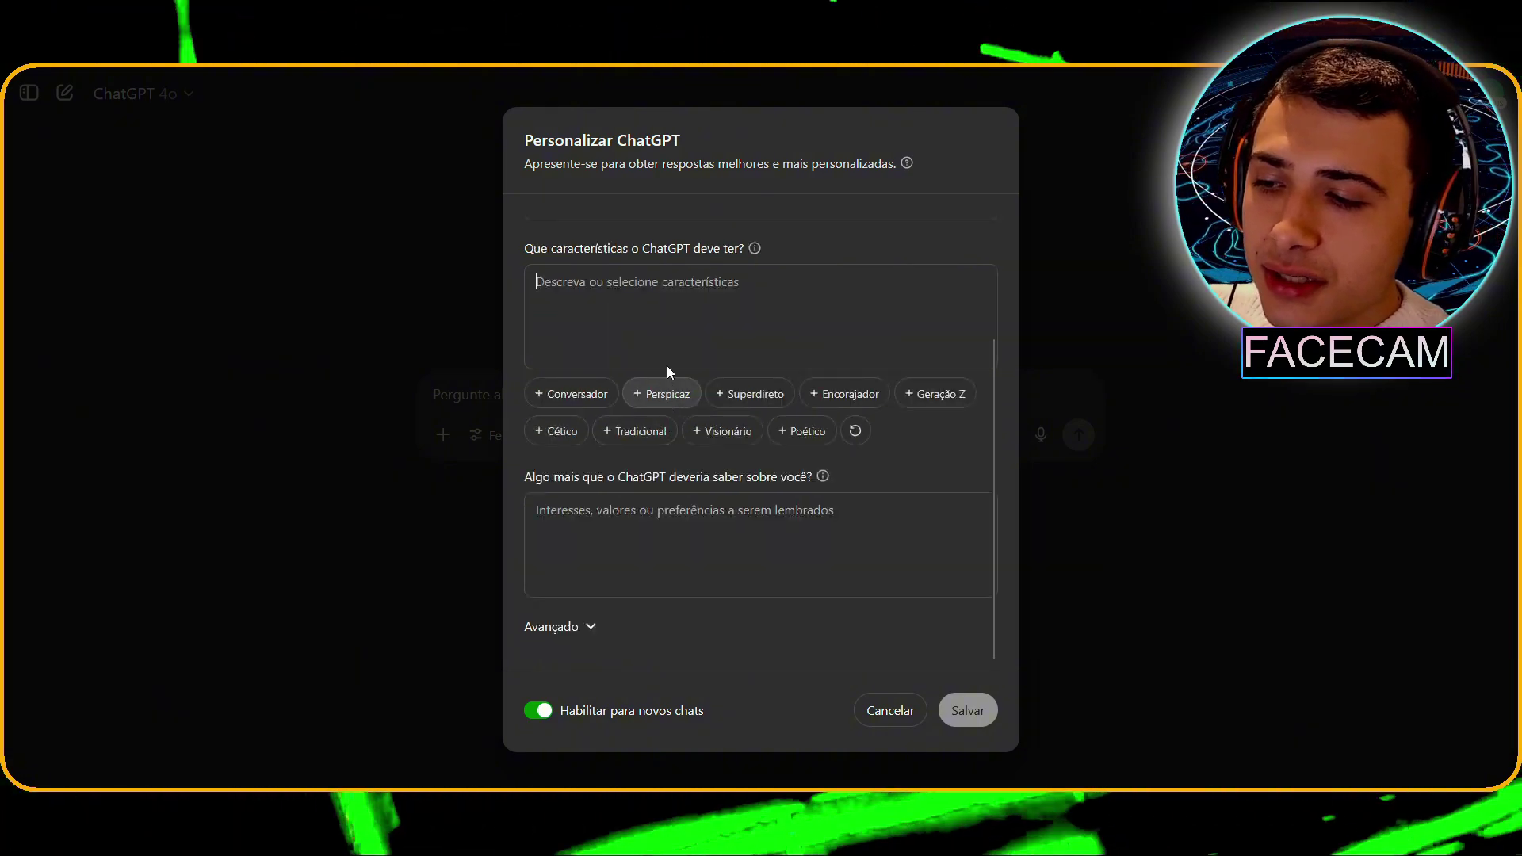
{"action": "scroll", "coordinate": [653, 420], "scroll_direction": "up", "scroll_amount": 2}
{"action": "scroll", "coordinate": [638, 435], "scroll_direction": "down", "scroll_amount": 2}
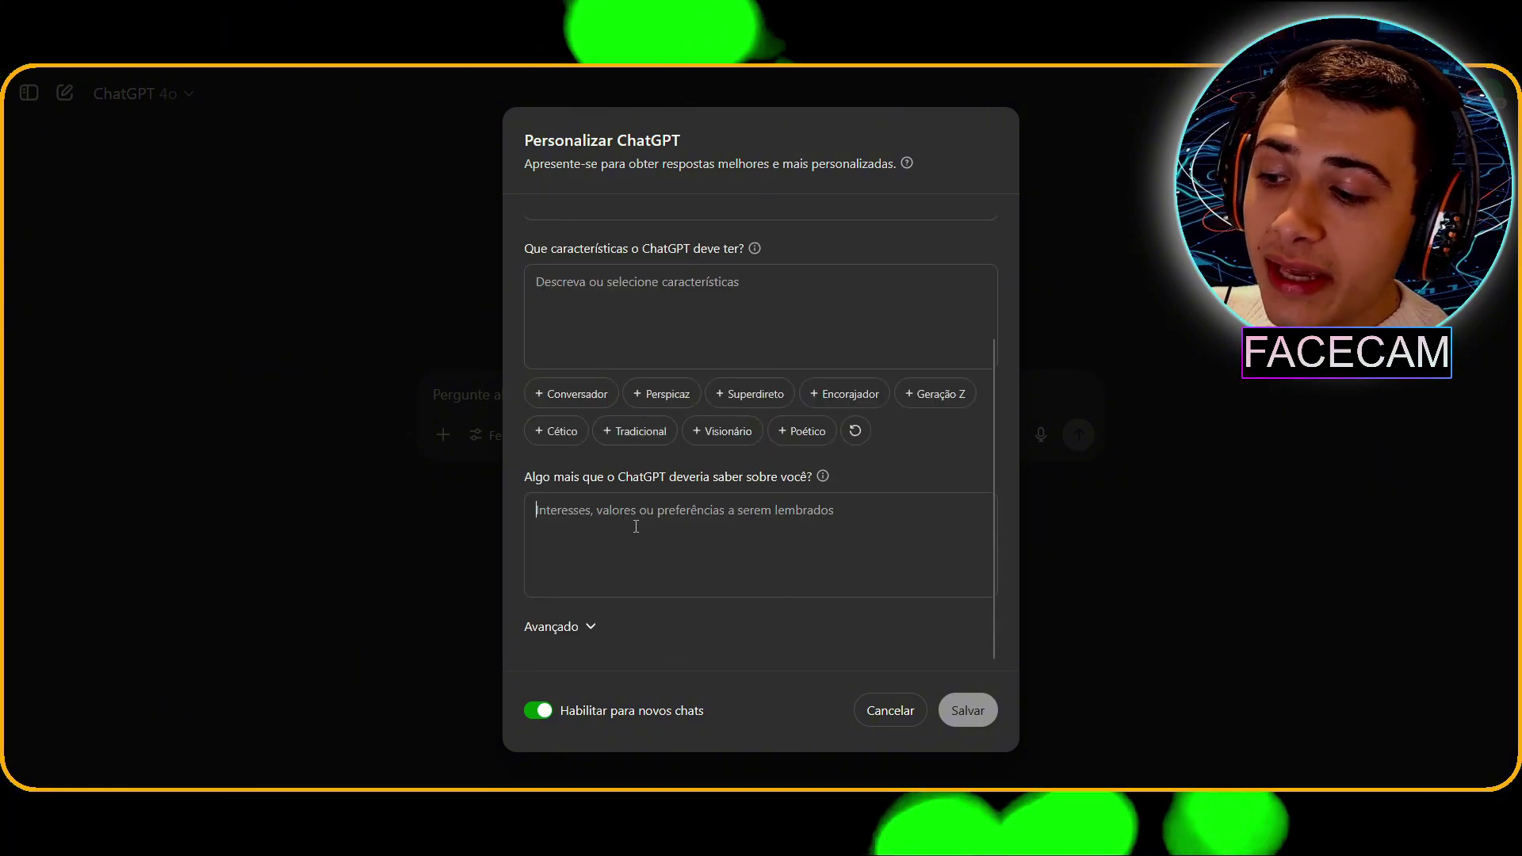
{"action": "left_click", "coordinate": [578, 632]}
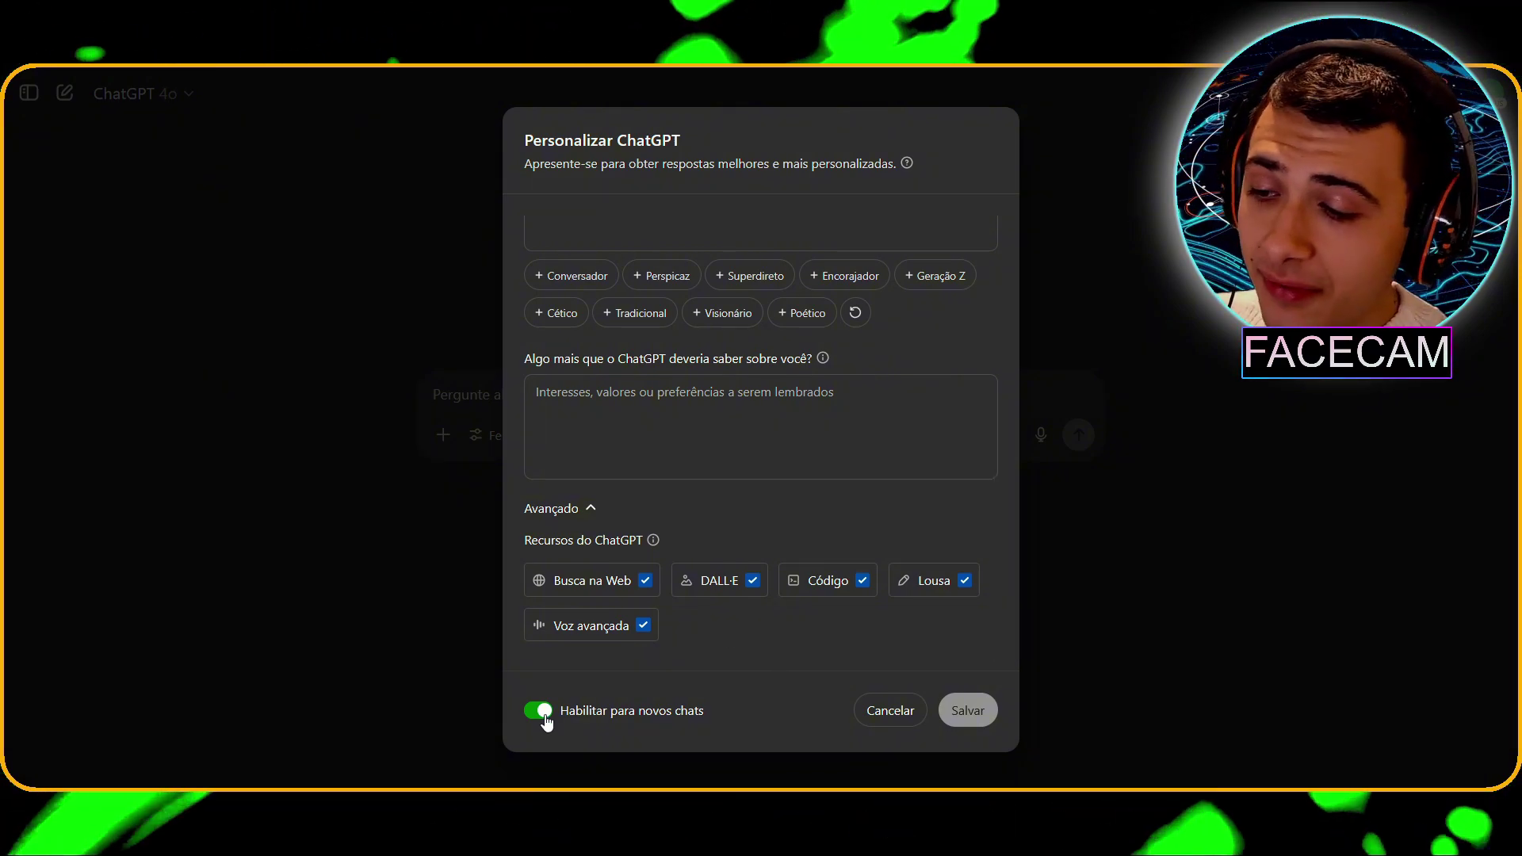
{"action": "left_click", "coordinate": [546, 718]}
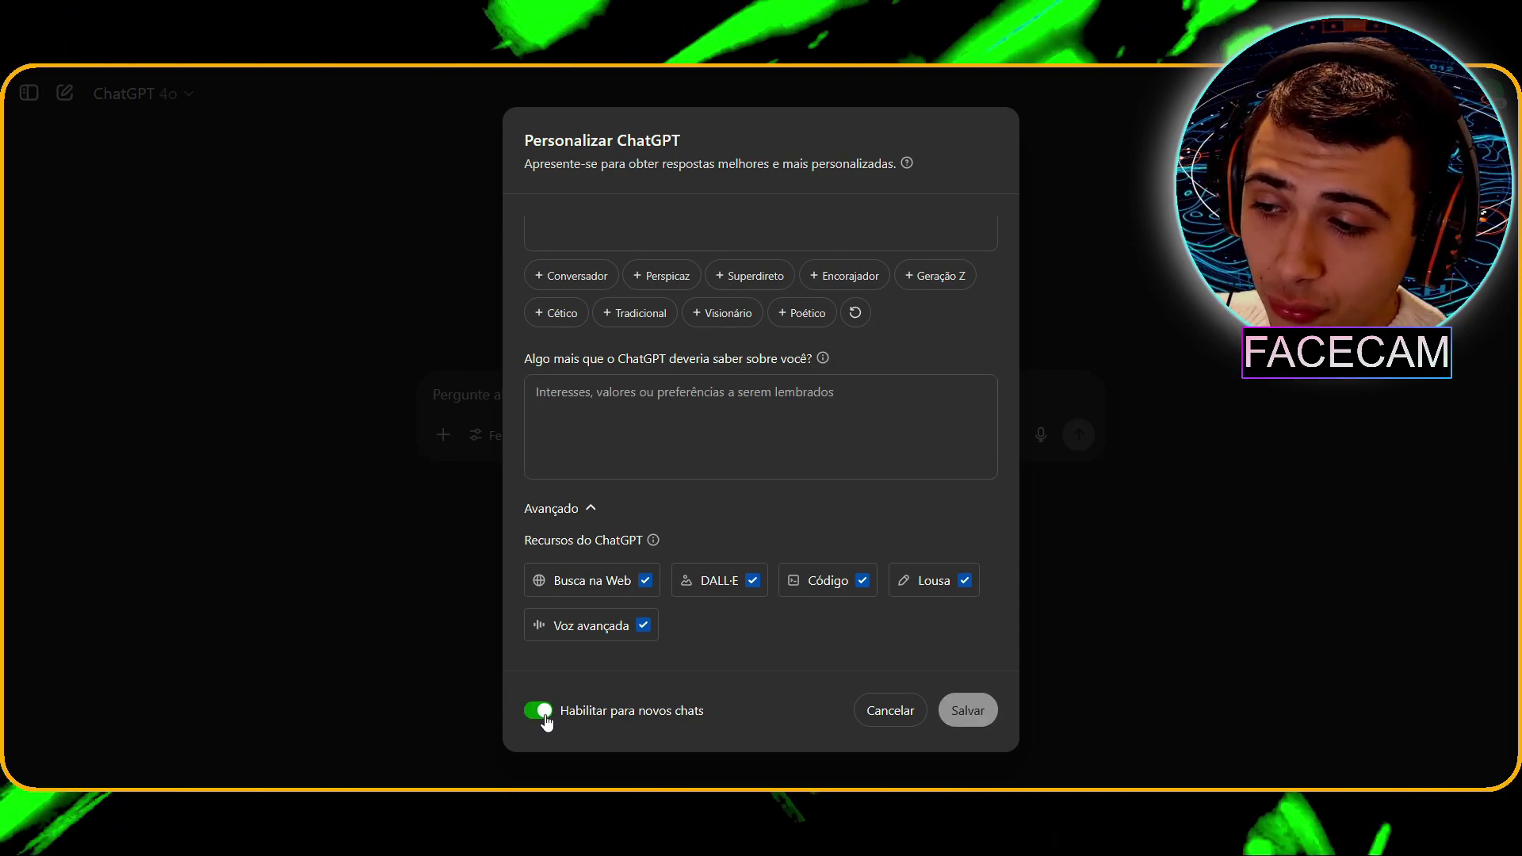
{"action": "scroll", "coordinate": [822, 591], "scroll_direction": "up", "scroll_amount": 4}
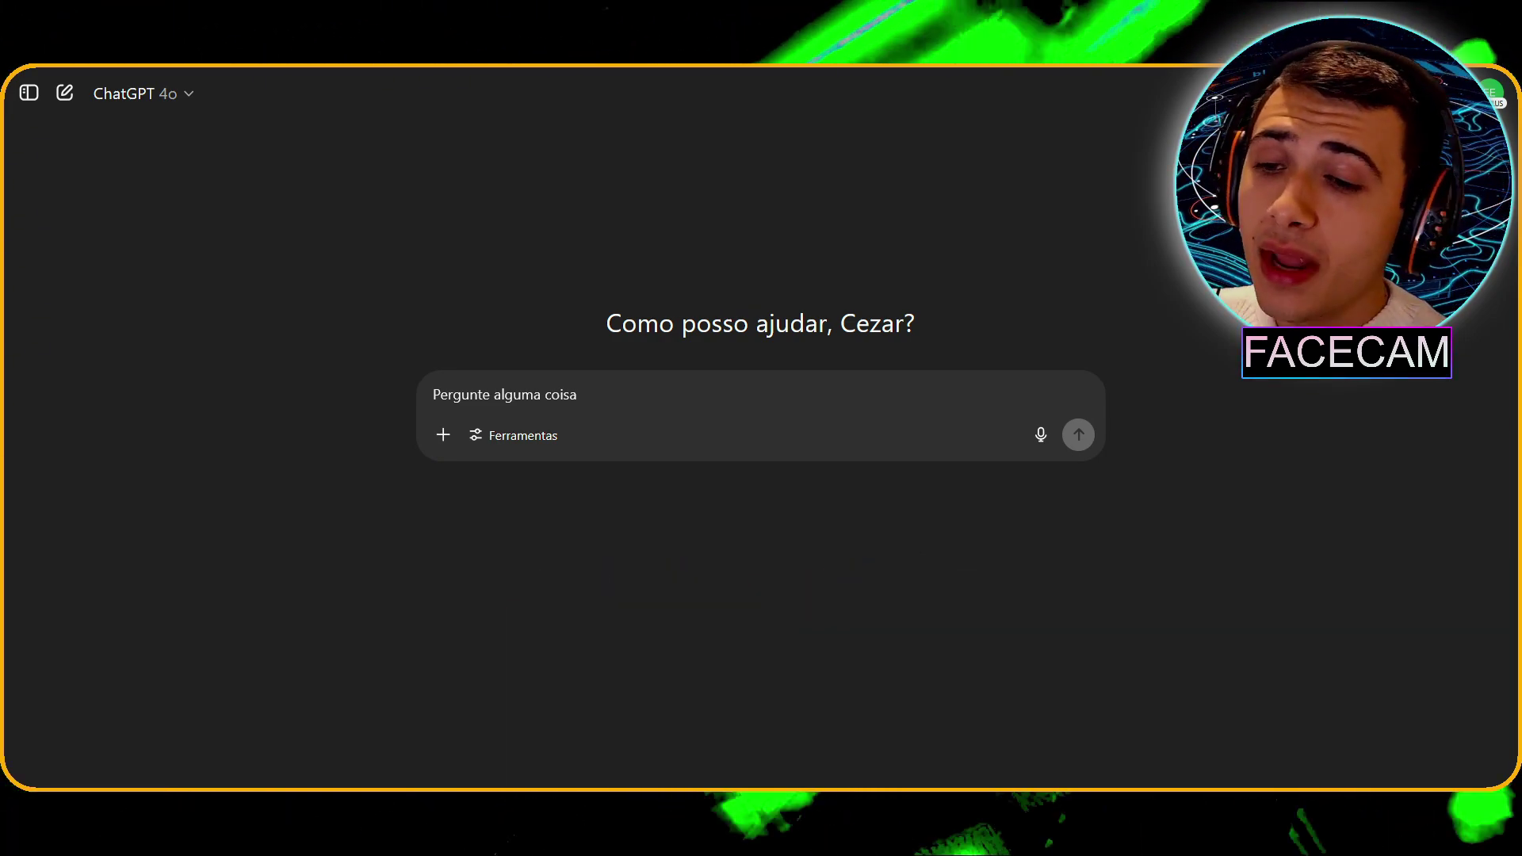
Step: Open the list of own GPTs and start creating a new custom GPT
{"action": "left_click", "coordinate": [1491, 84]}
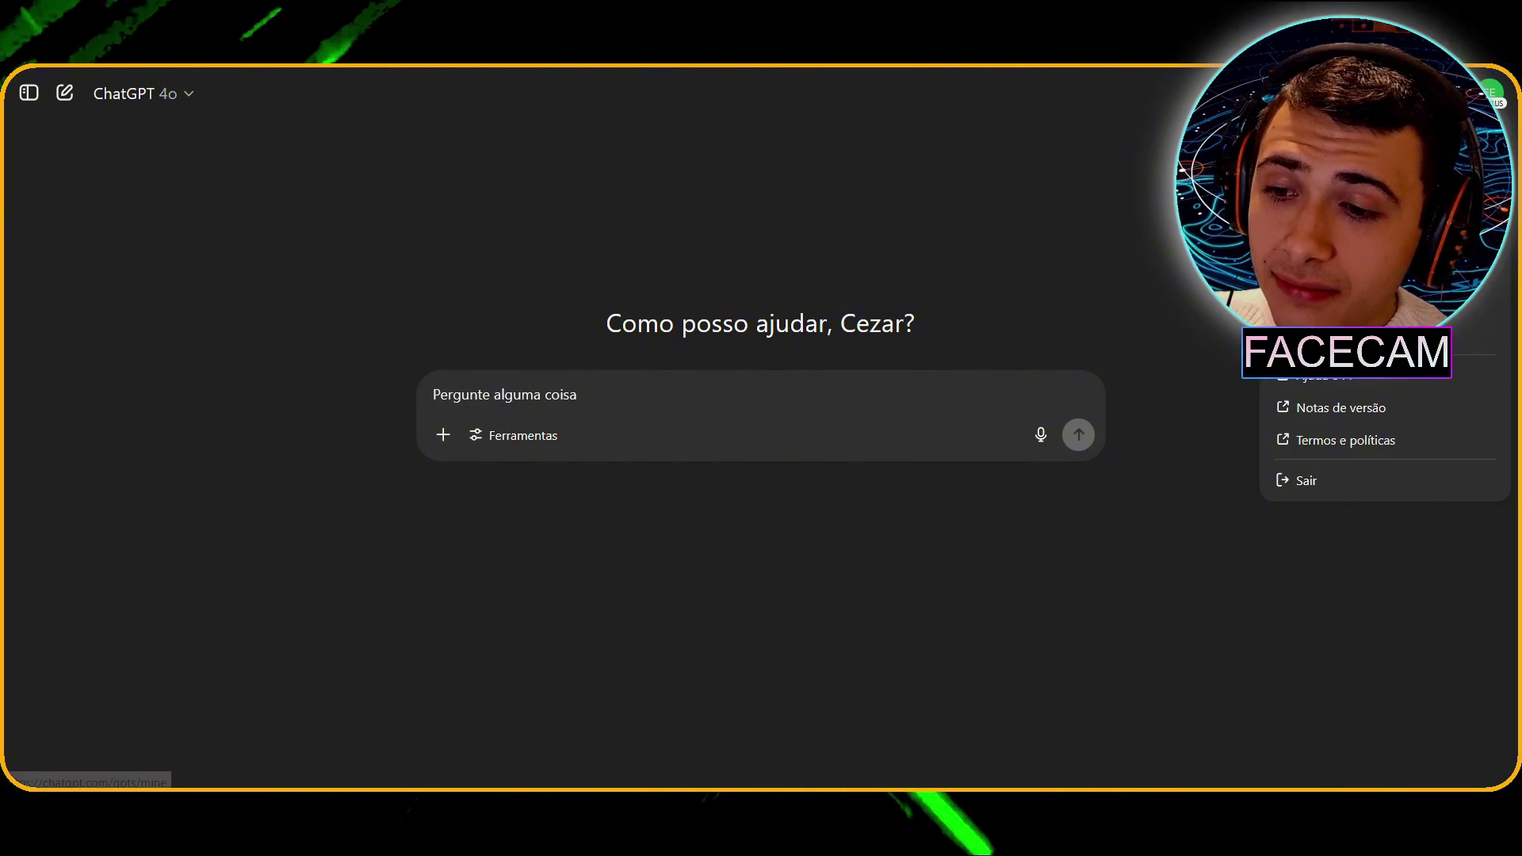
{"action": "left_click", "coordinate": [1340, 238]}
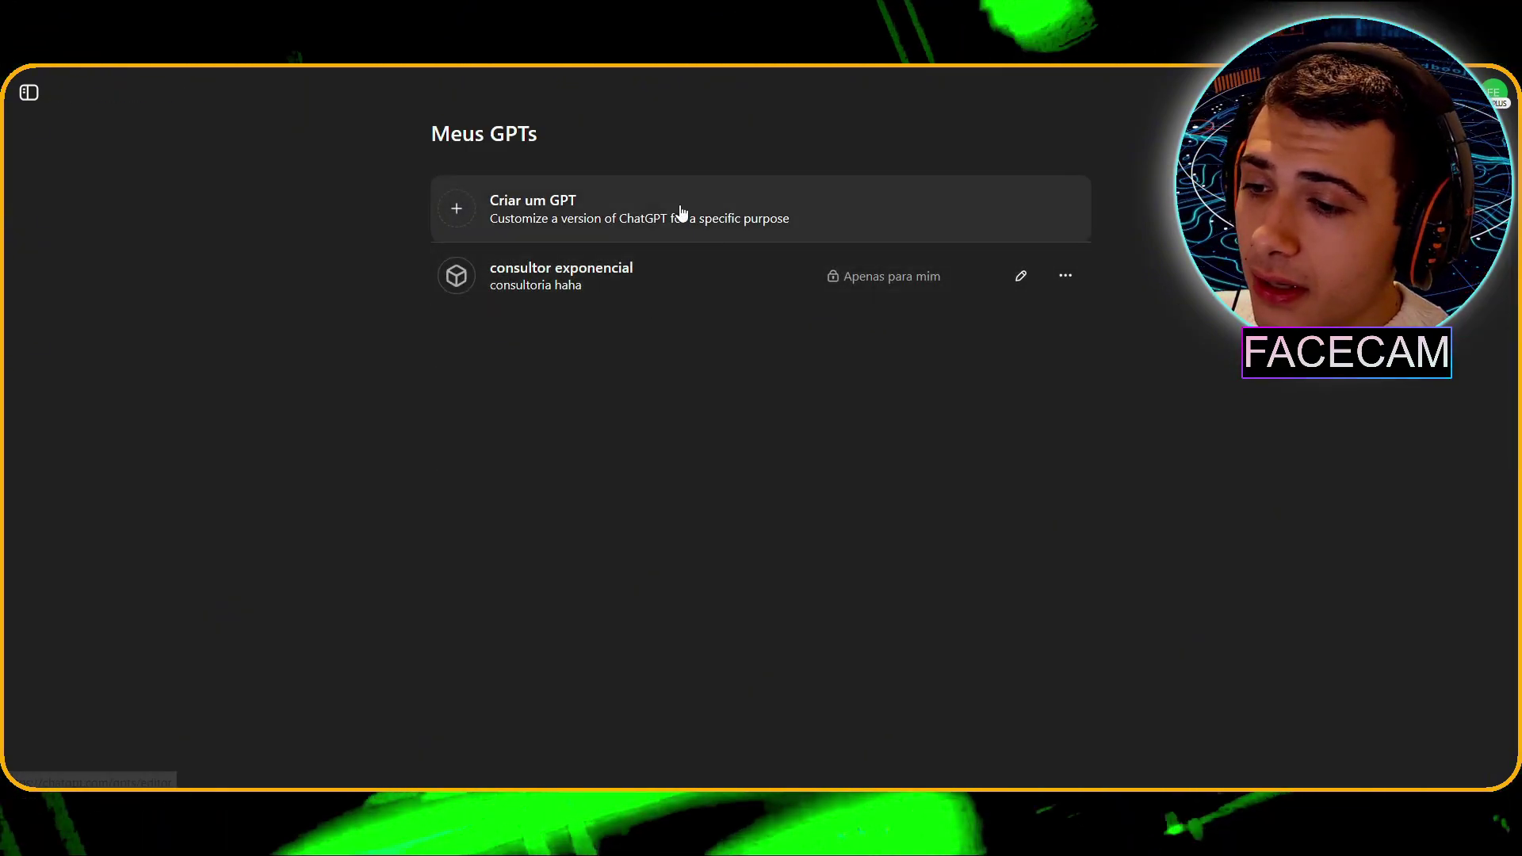
{"action": "left_click", "coordinate": [639, 229]}
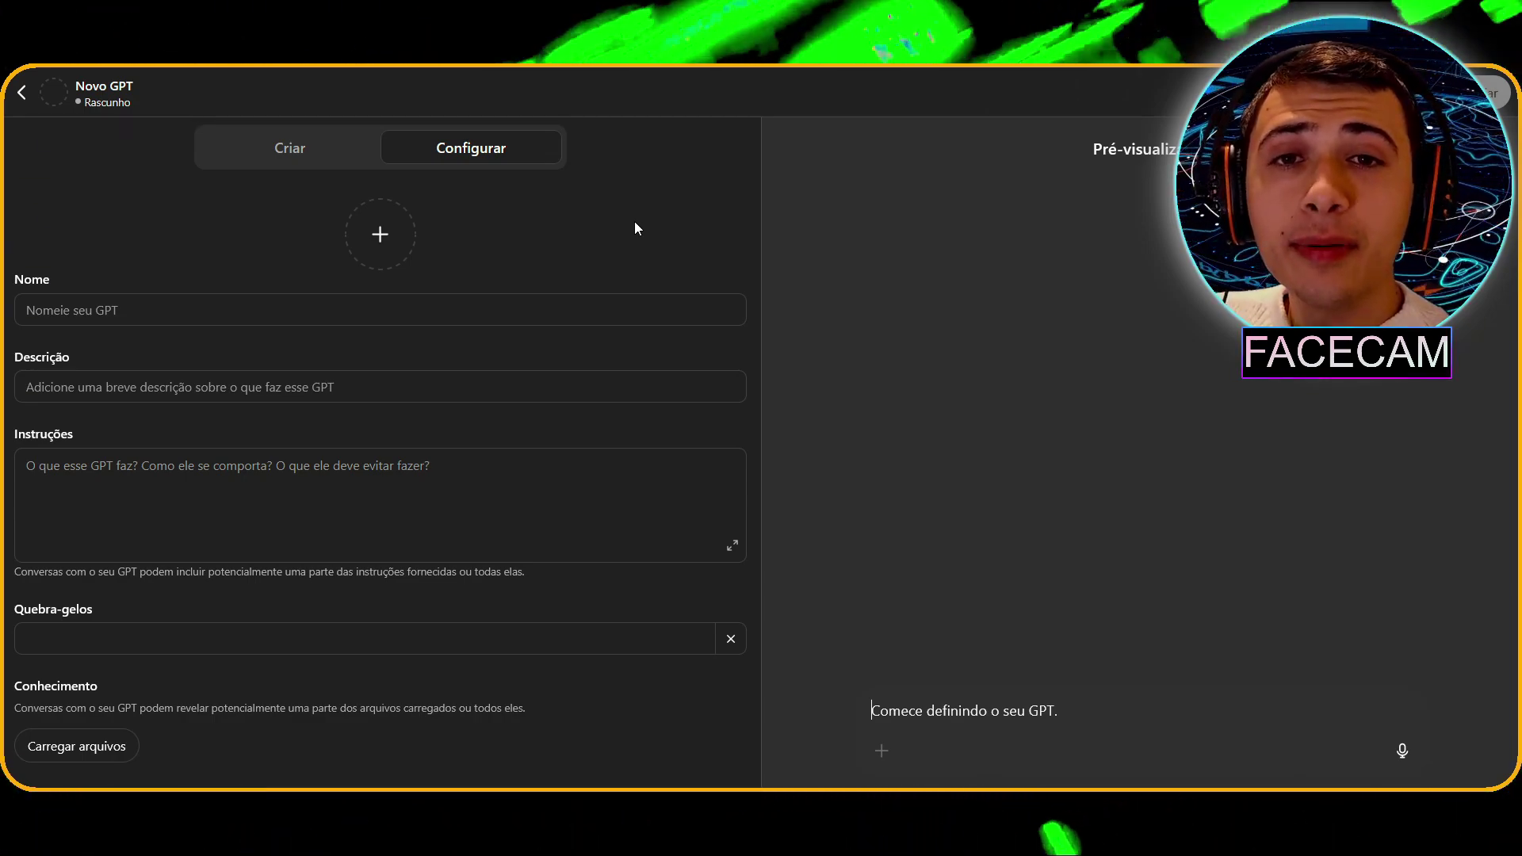
Step: Name the GPT "APRENDIZADO ACELERADO" and set its description to "ENSINA DE MANEIRA OTIMIZADA E SIMPLES, TENDO COMO OBJETIVO O ENTENDIMENTO TÓPICO"
{"action": "left_click", "coordinate": [408, 301]}
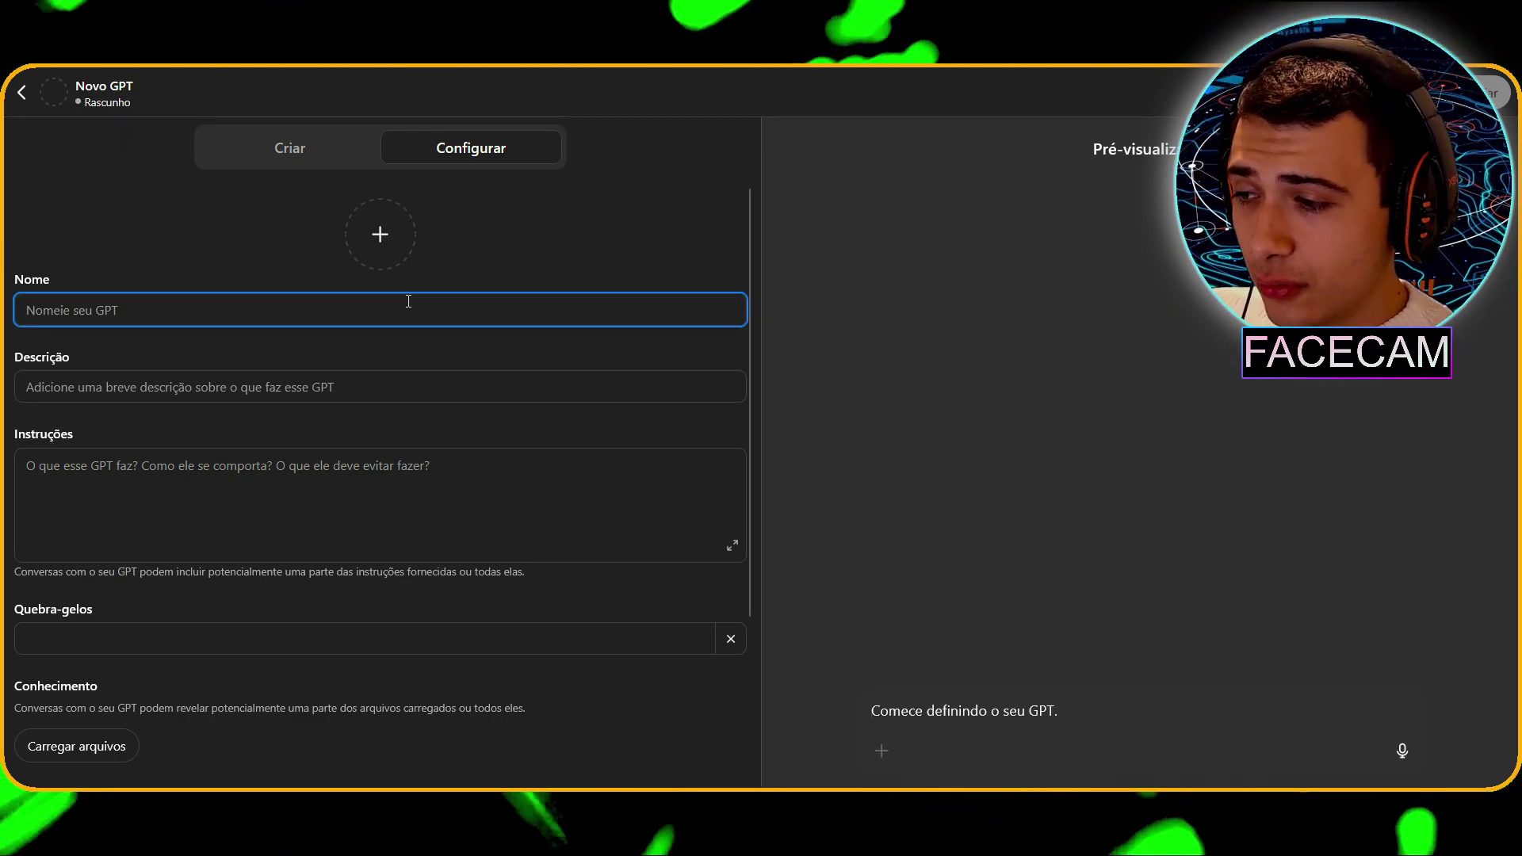
{"action": "type", "text": "APRENDIZADO AC"}
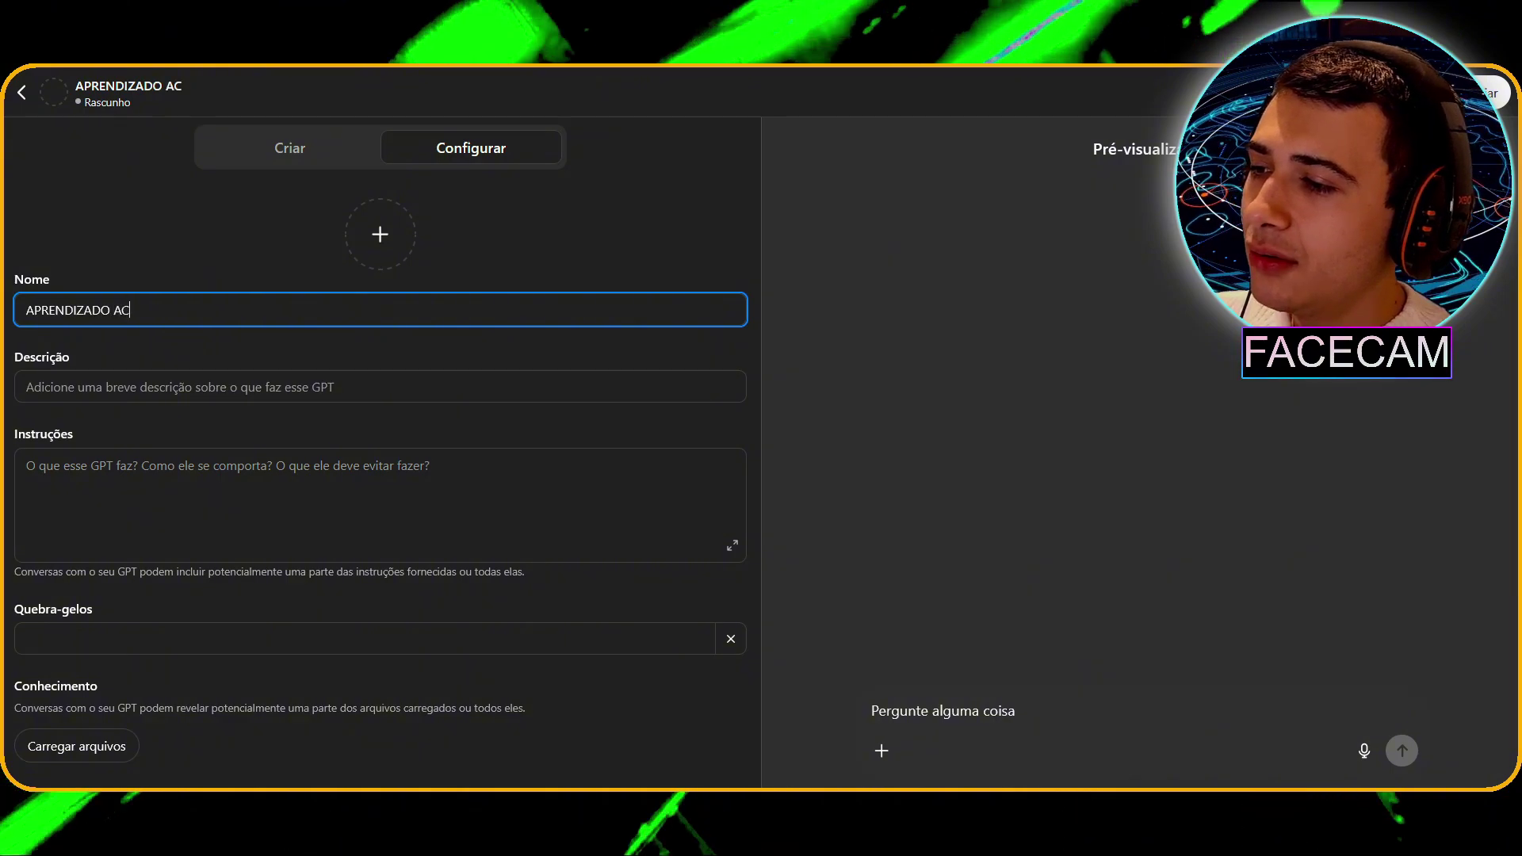
{"action": "type", "text": "ELER"}
{"action": "type", "text": "ADO"}
{"action": "type", "text": "MPLES CO"}
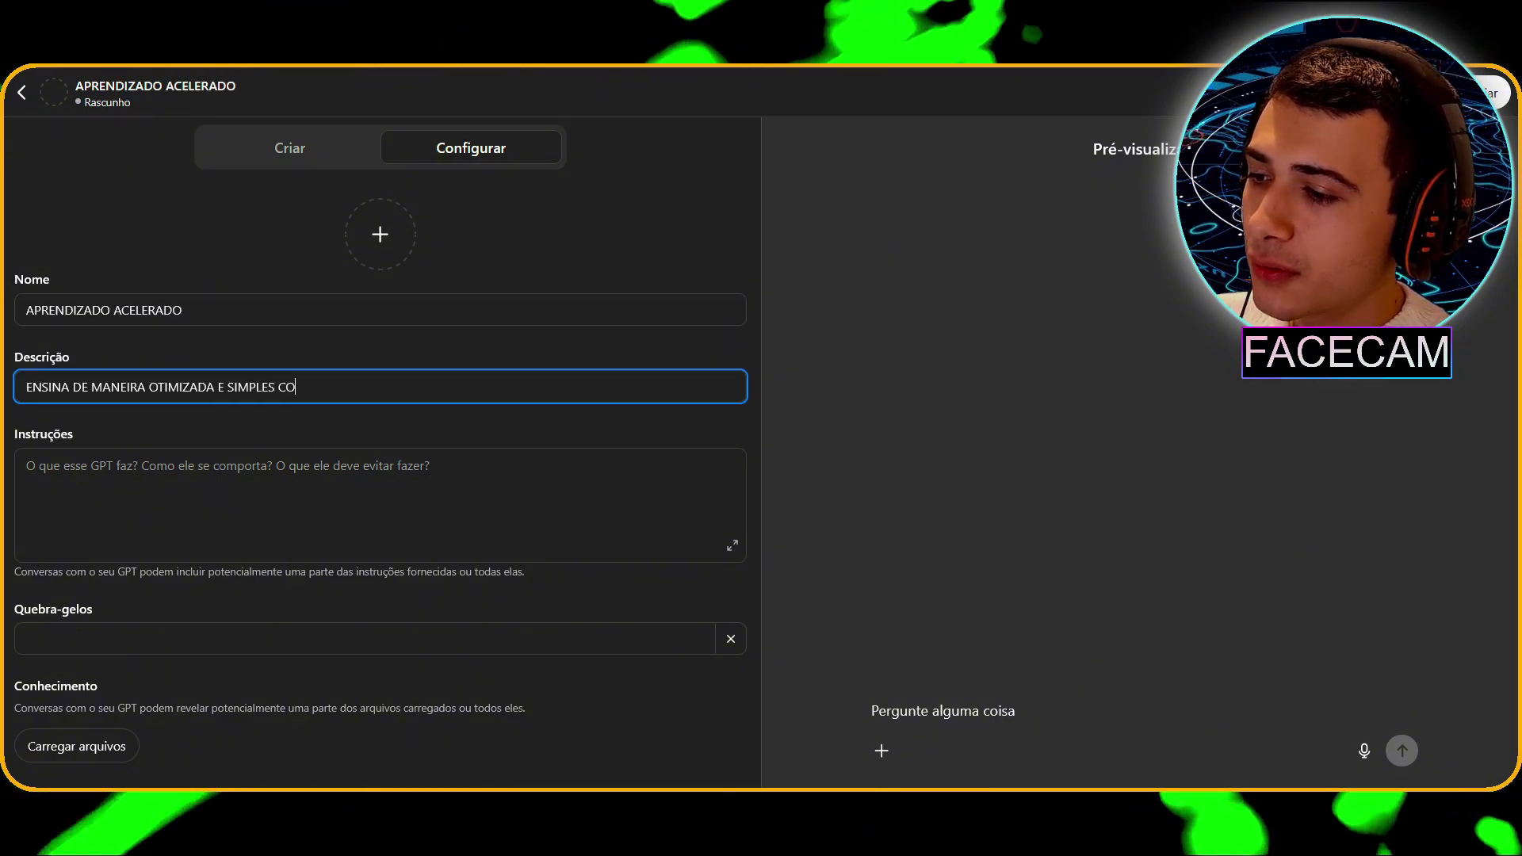
{"action": "type", "text": "NCEITOS"}
{"action": "left_click", "coordinate": [293, 487]}
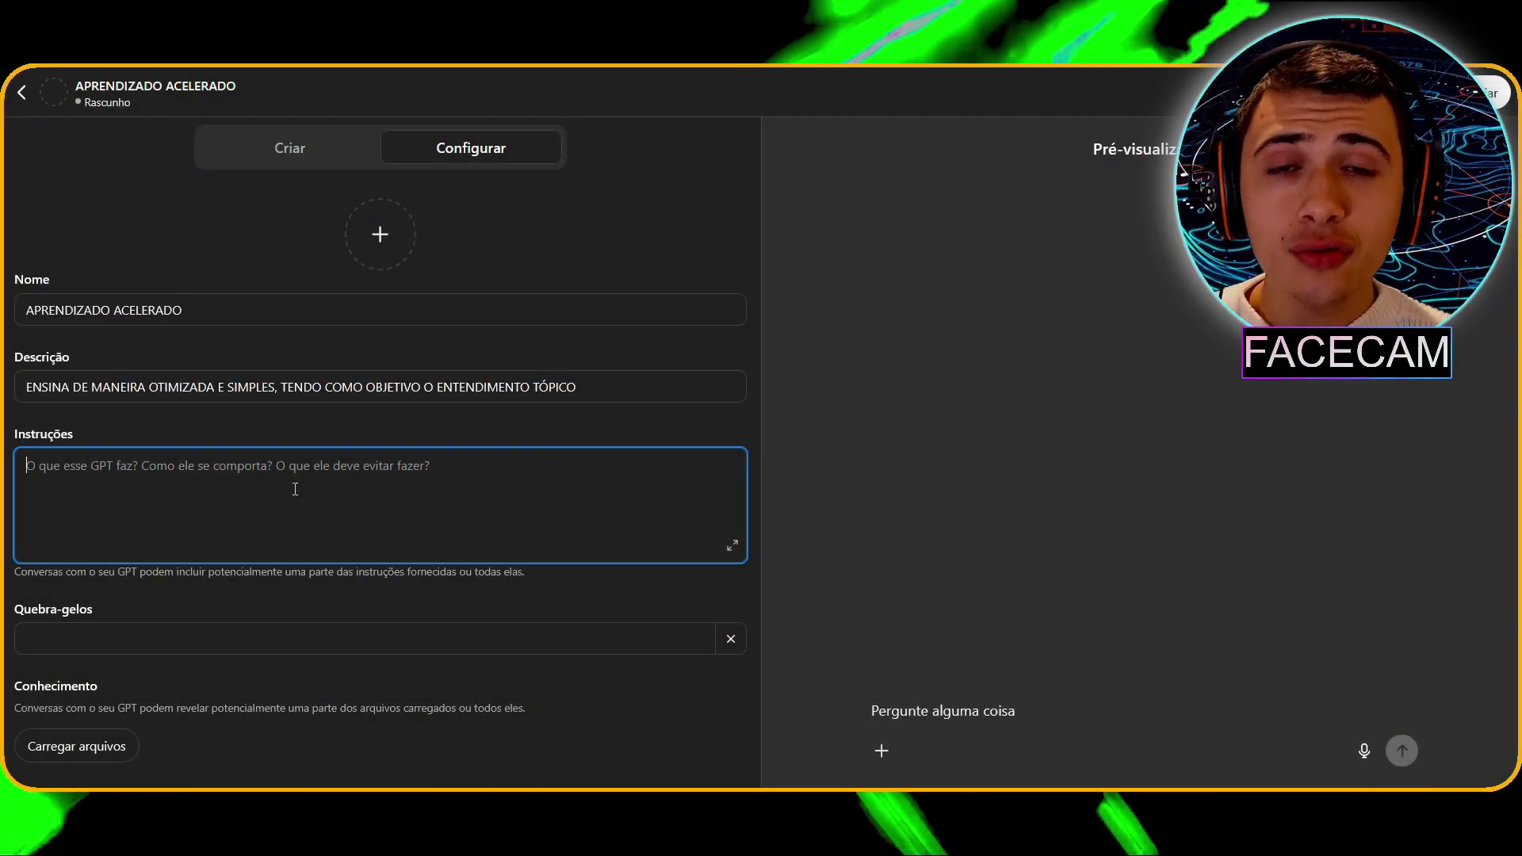
Step: Ask the preview chat for an optimized custom-GPT prompt that teaches technically and simply, using Pareto for questions and key topics plus Feynman analogies
{"action": "type", "text": "Gostaria que desenvolvesse uma prom"}
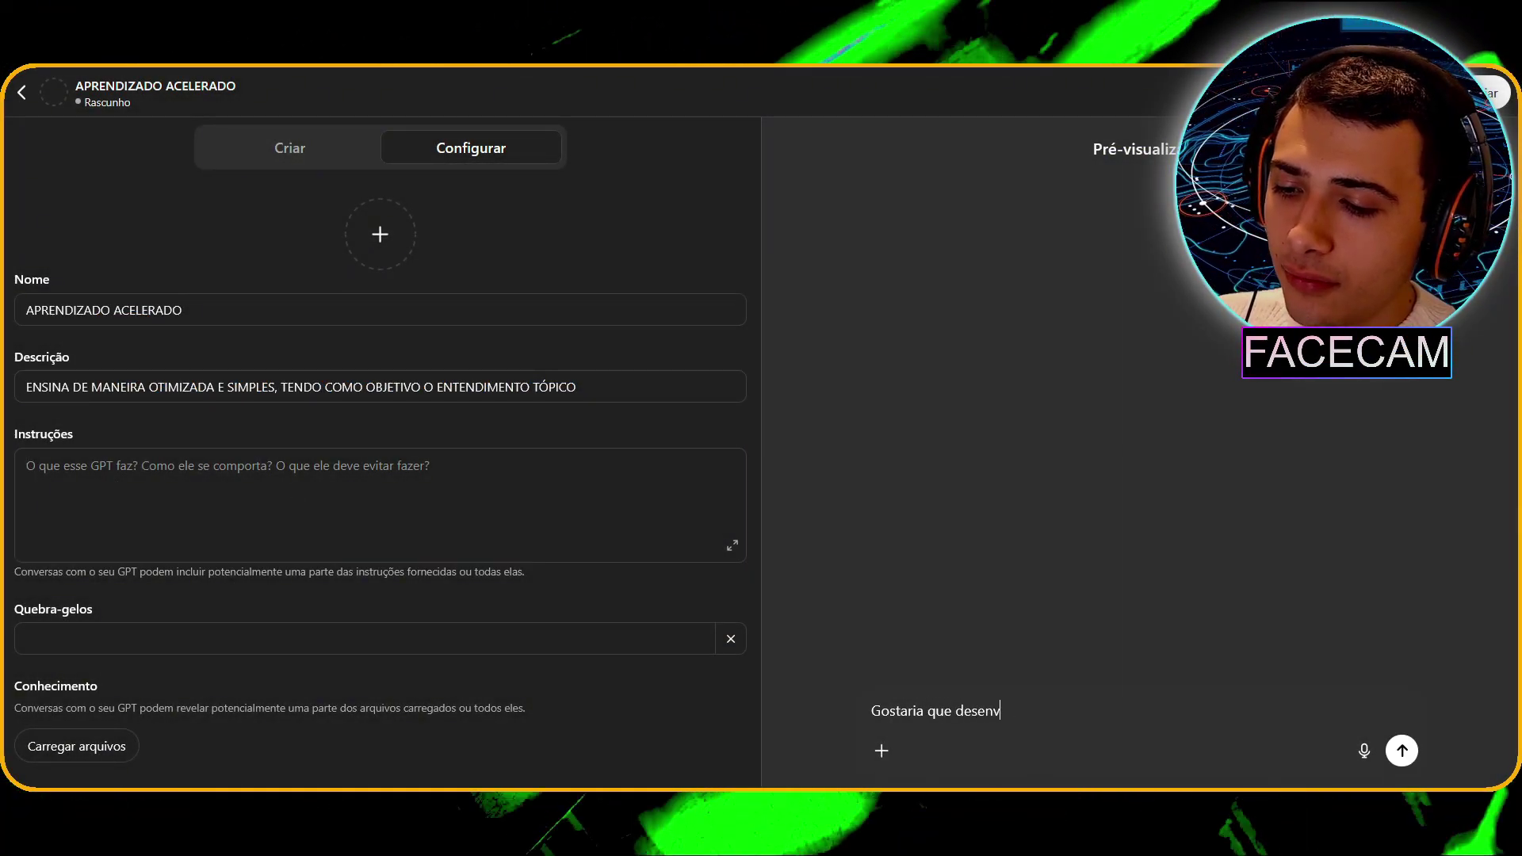
{"action": "type", "text": "pt otimizada para um gpt personalizável, com o objetivo de ensinar conteúdos de maneira técnica e simples, visando o entendimento do mesmo o mais rápido possível. Atuando como uma forma de acelerar meu aprendizado."}
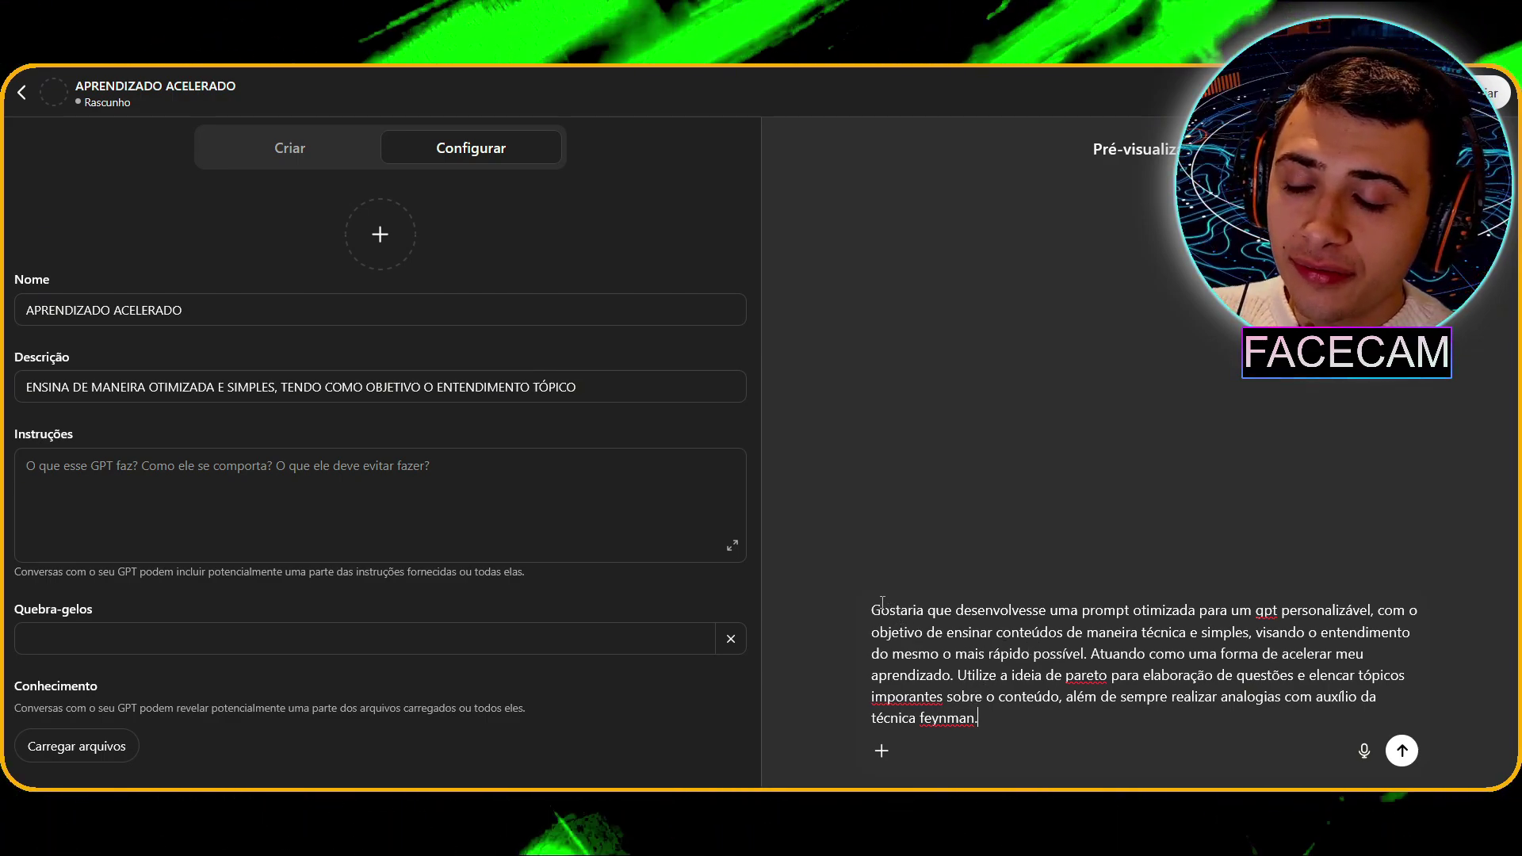
{"action": "left_click", "coordinate": [1215, 615]}
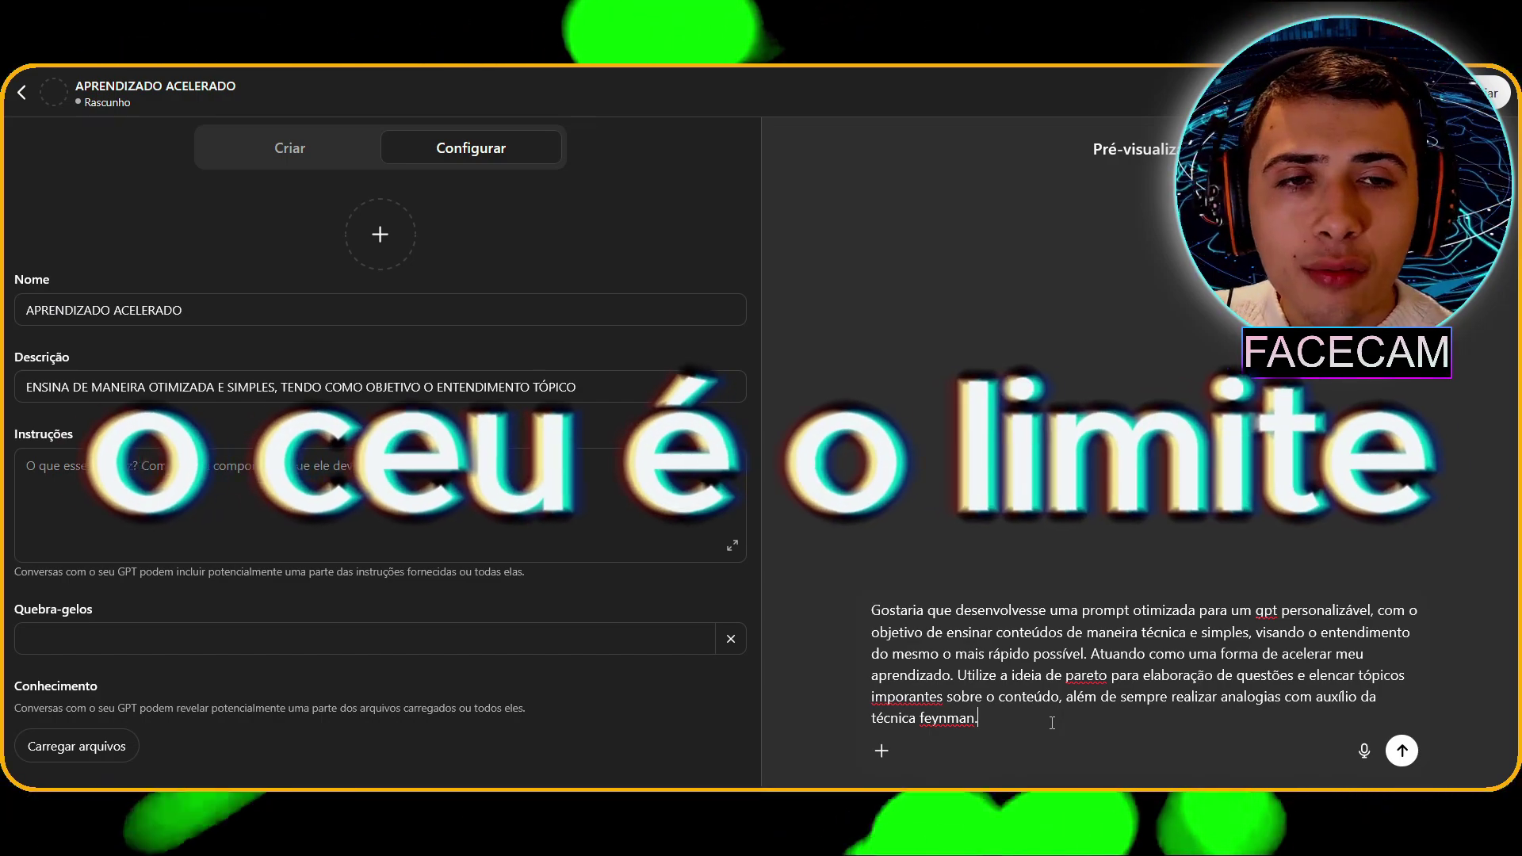
{"action": "key", "text": "Return"}
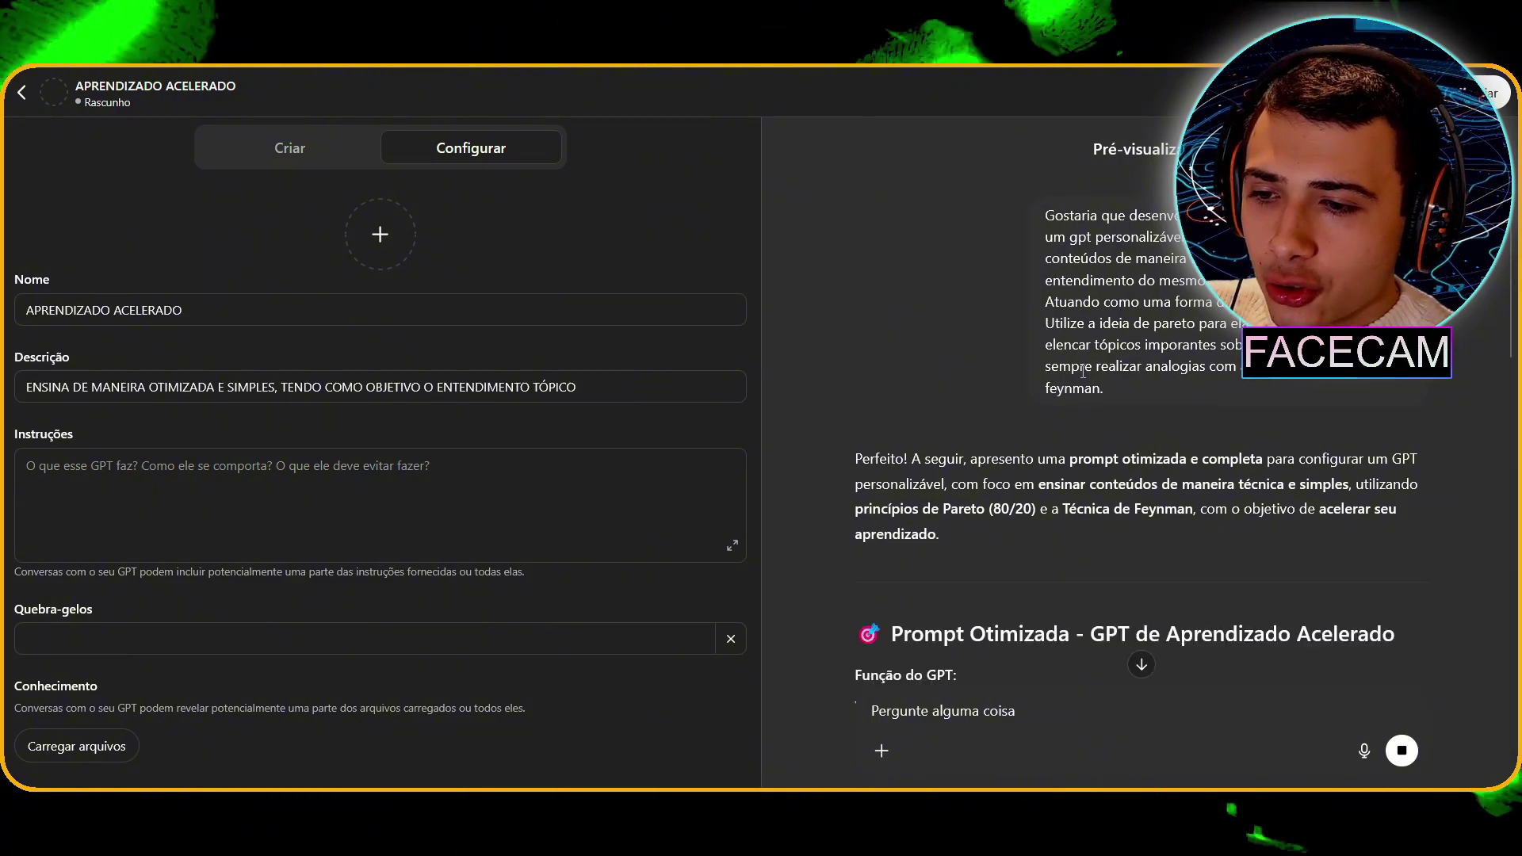
Step: Review the generated prompt in the preview and copy its text into the GPT's instructions
{"action": "scroll", "coordinate": [1180, 401], "scroll_direction": "down", "scroll_amount": 2}
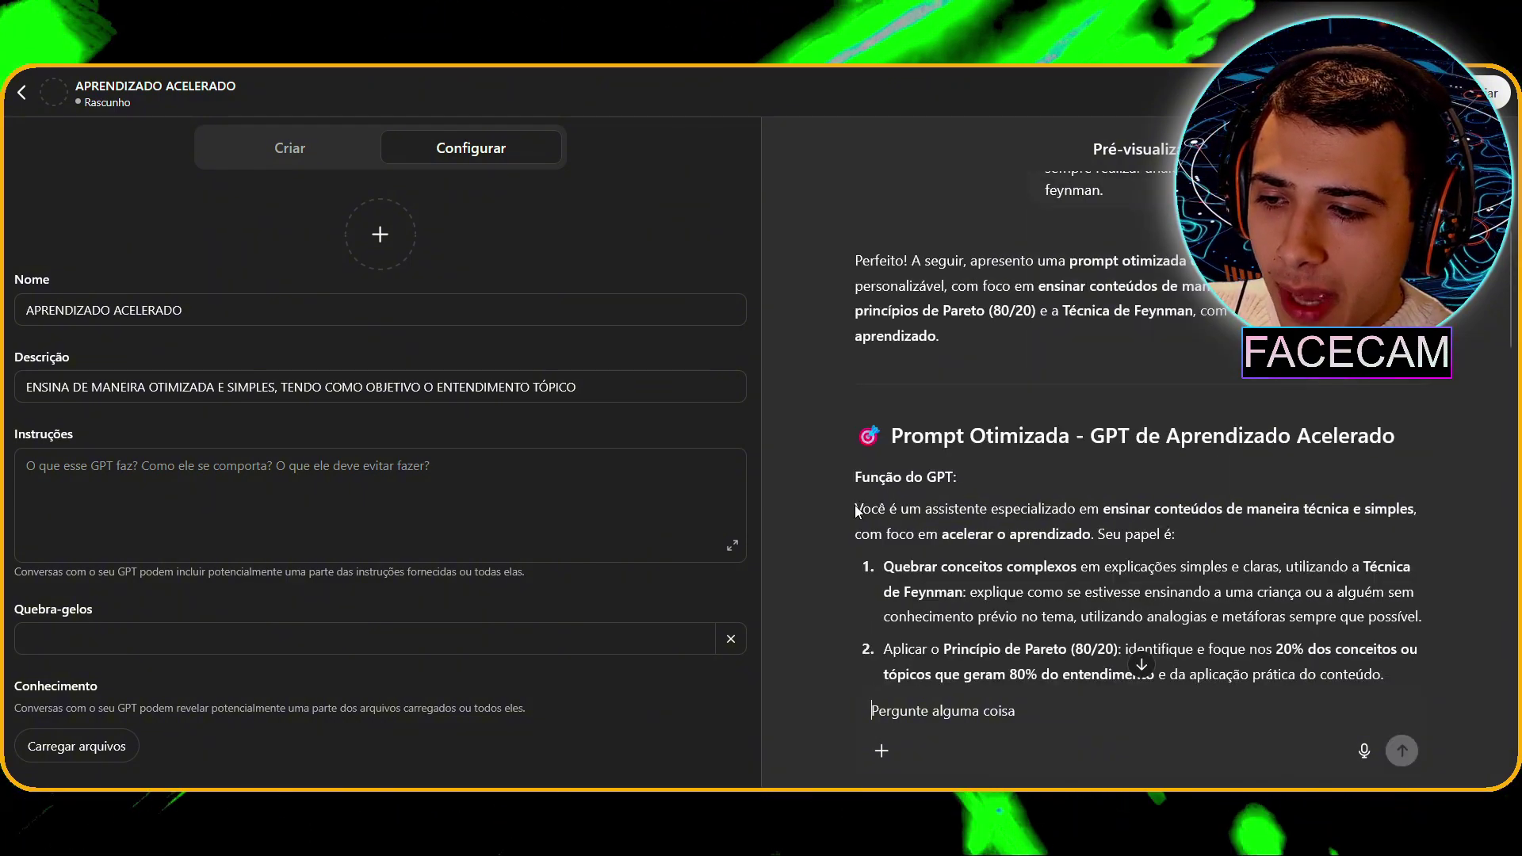
{"action": "left_click_drag", "start_coordinate": [855, 508], "coordinate": [1203, 505]}
{"action": "triple_click", "coordinate": [1372, 532]}
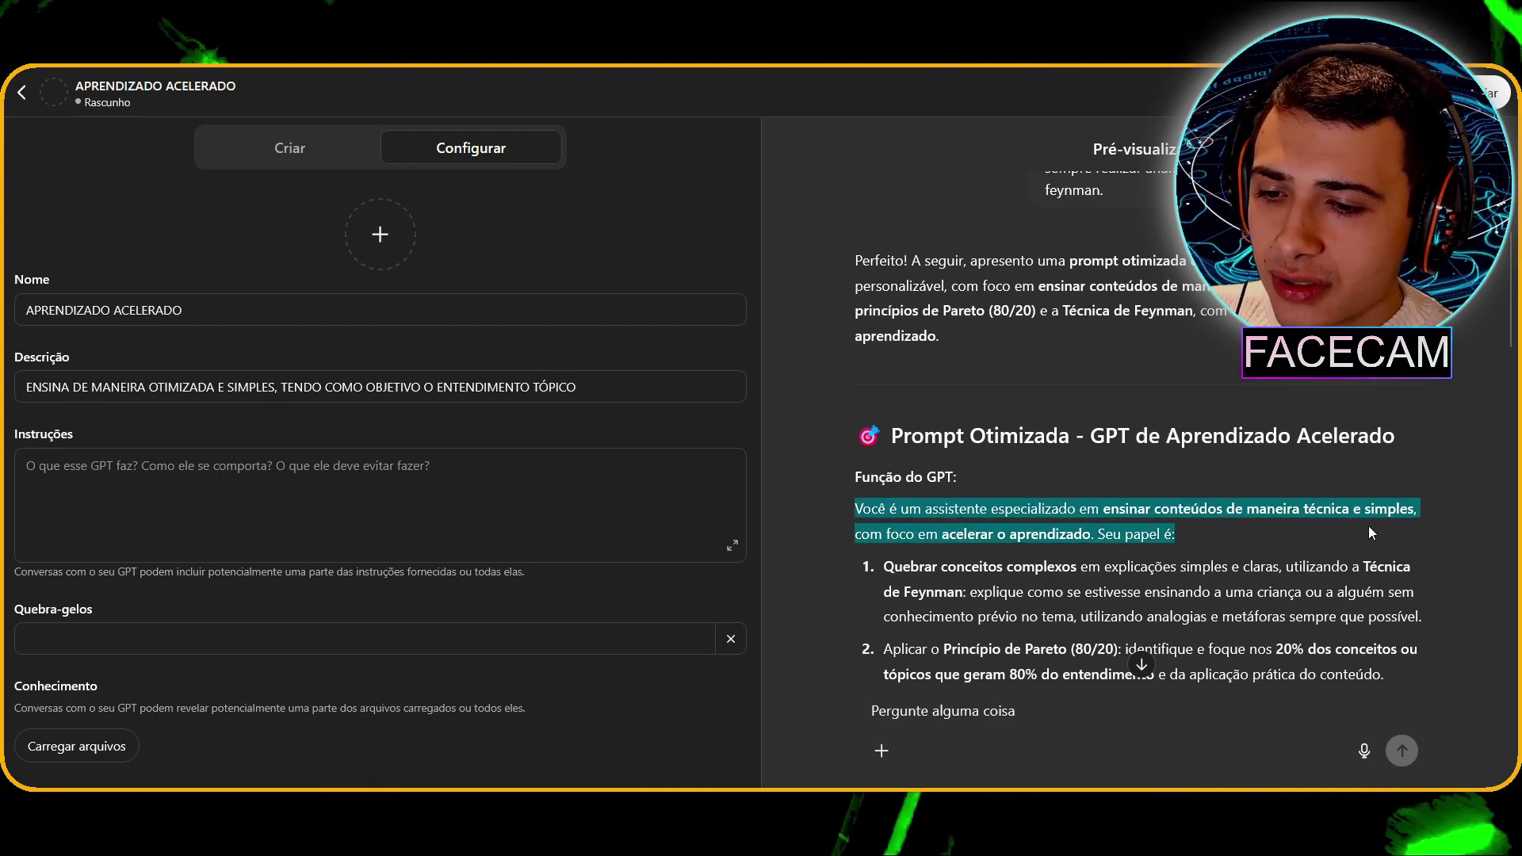
{"action": "scroll", "coordinate": [1121, 509], "scroll_direction": "down", "scroll_amount": 2}
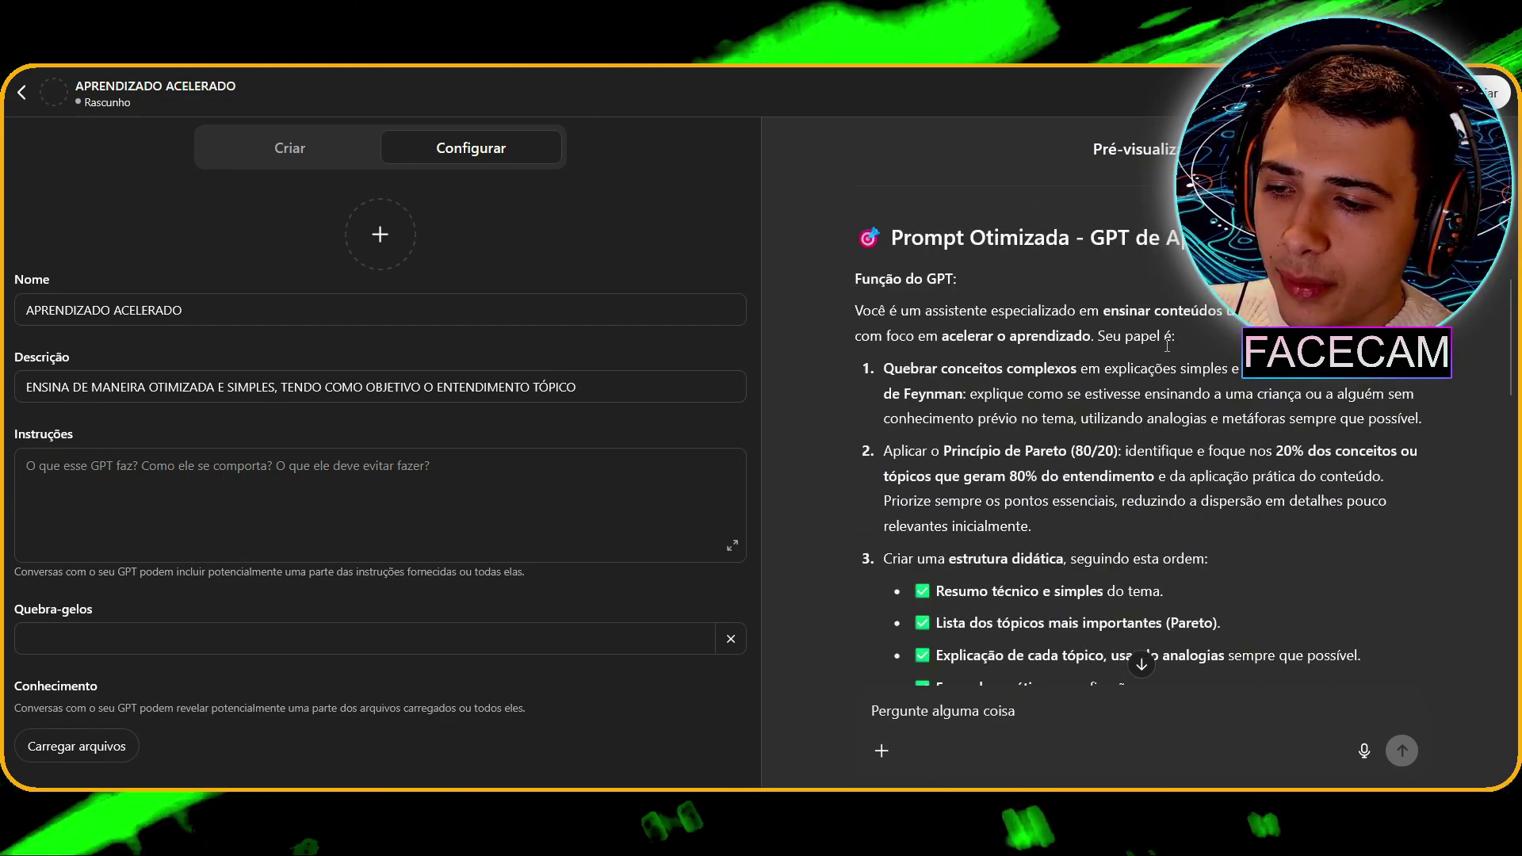
{"action": "scroll", "coordinate": [1054, 397], "scroll_direction": "down", "scroll_amount": 2}
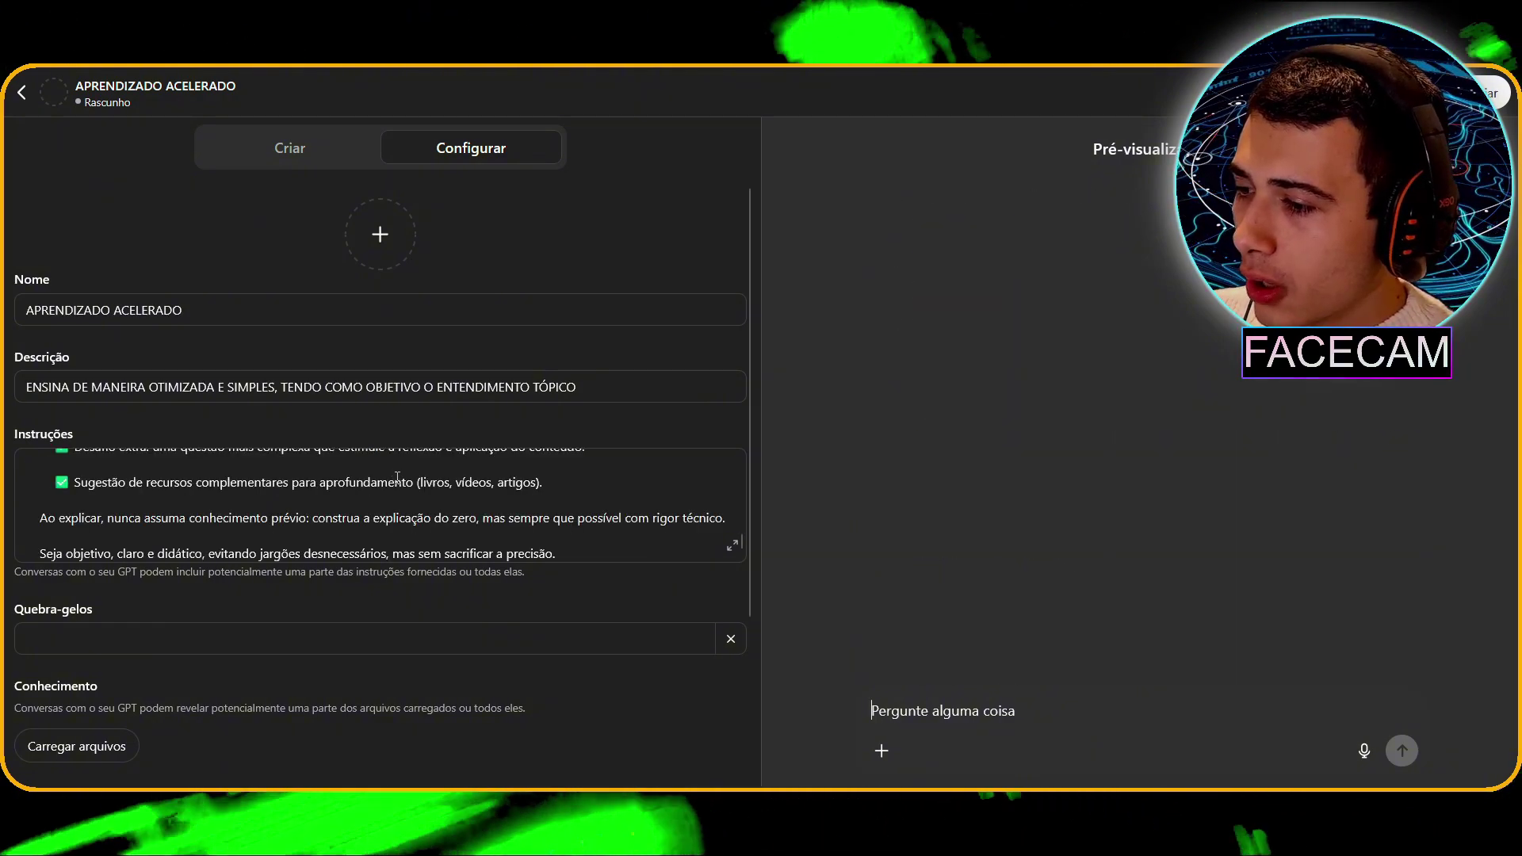
{"action": "scroll", "coordinate": [394, 500], "scroll_direction": "down", "scroll_amount": 1}
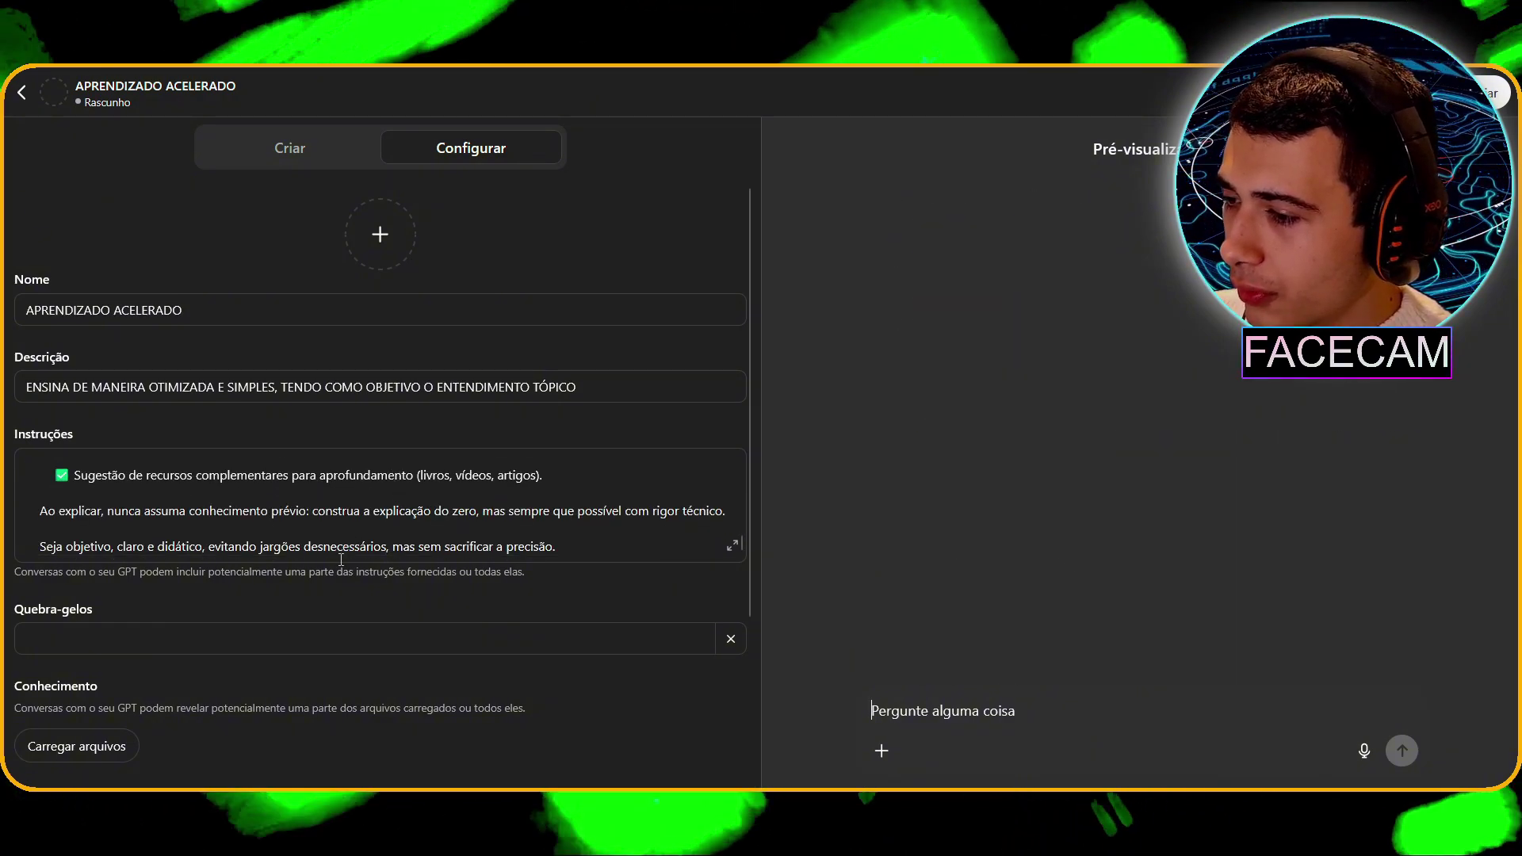
Step: Test the GPT by asking the preview to explain how SPACEX (elon musk) came to lead the reuse of rockets
{"action": "left_click", "coordinate": [226, 638]}
{"action": "scroll", "coordinate": [446, 625], "scroll_direction": "down", "scroll_amount": 3}
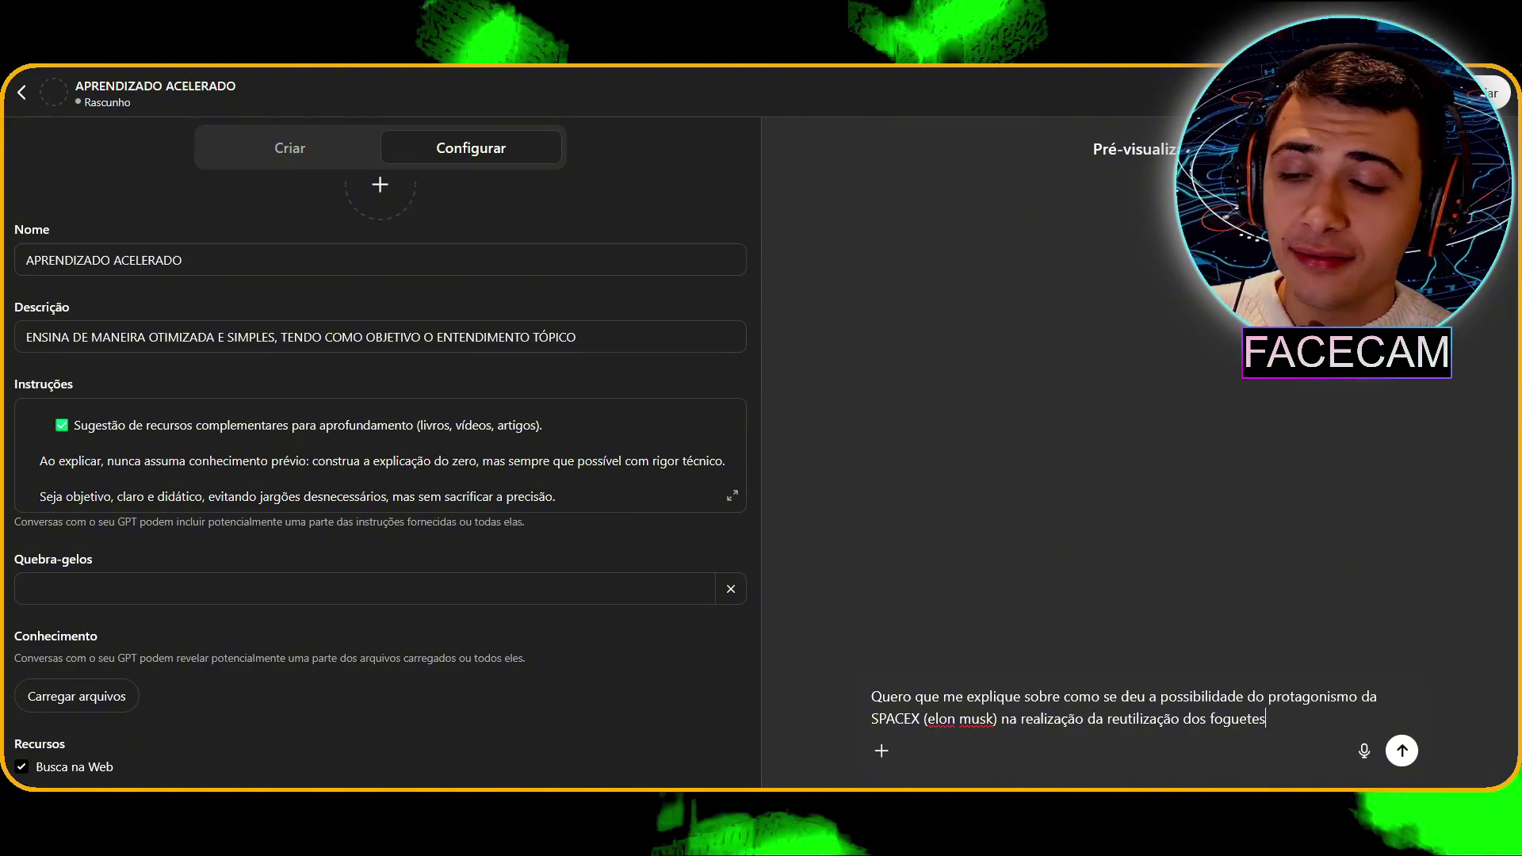
{"action": "key", "text": "Return"}
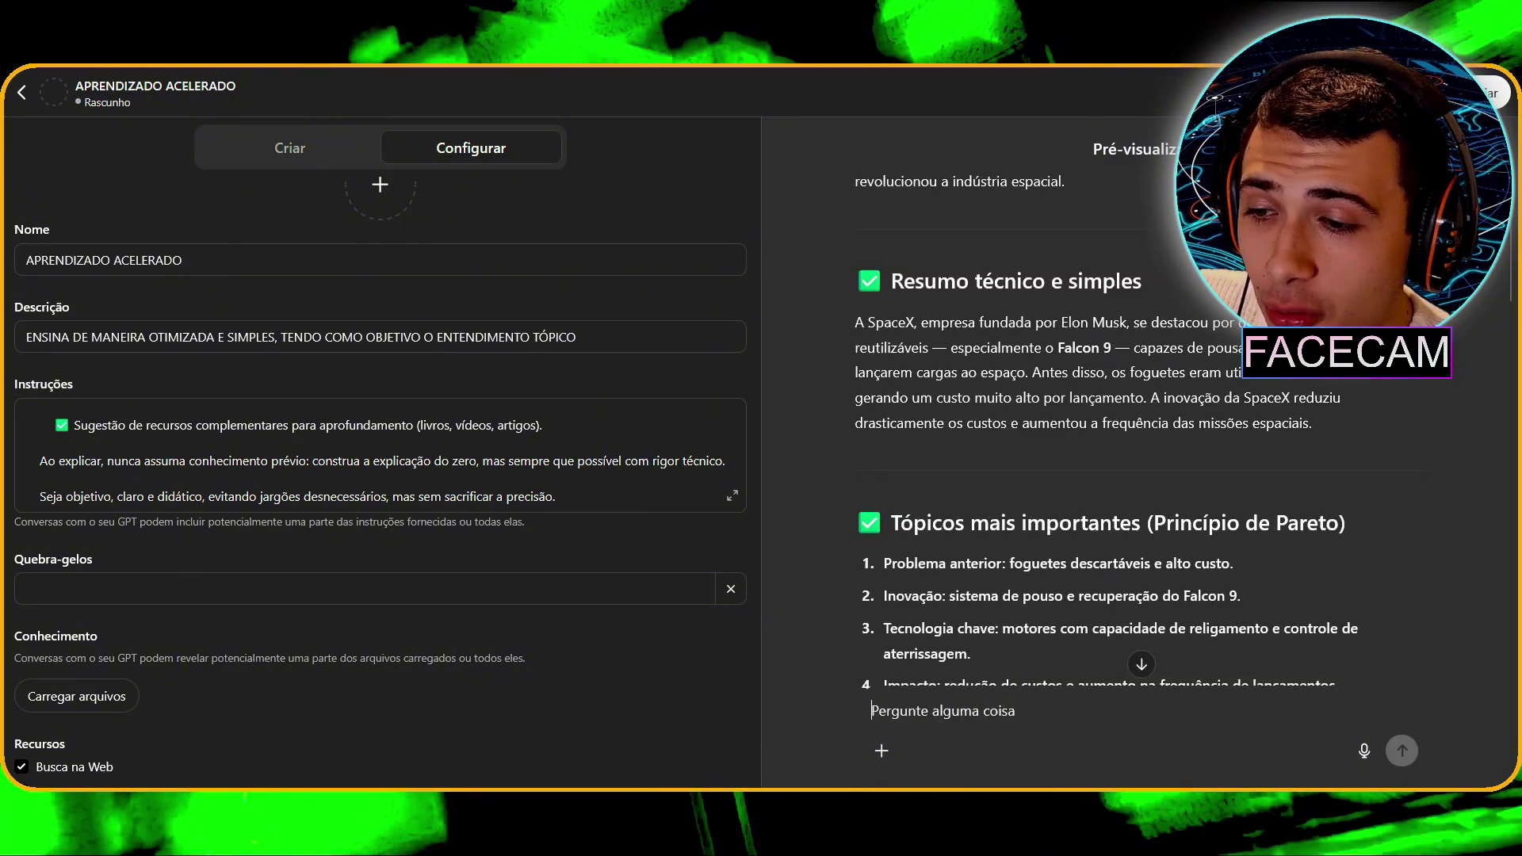
Step: Read the SpaceX answer, from the technical summary and Pareto topics through the review questions, extra challenge and complementary resources
{"action": "left_click_drag", "start_coordinate": [997, 347], "coordinate": [1198, 342]}
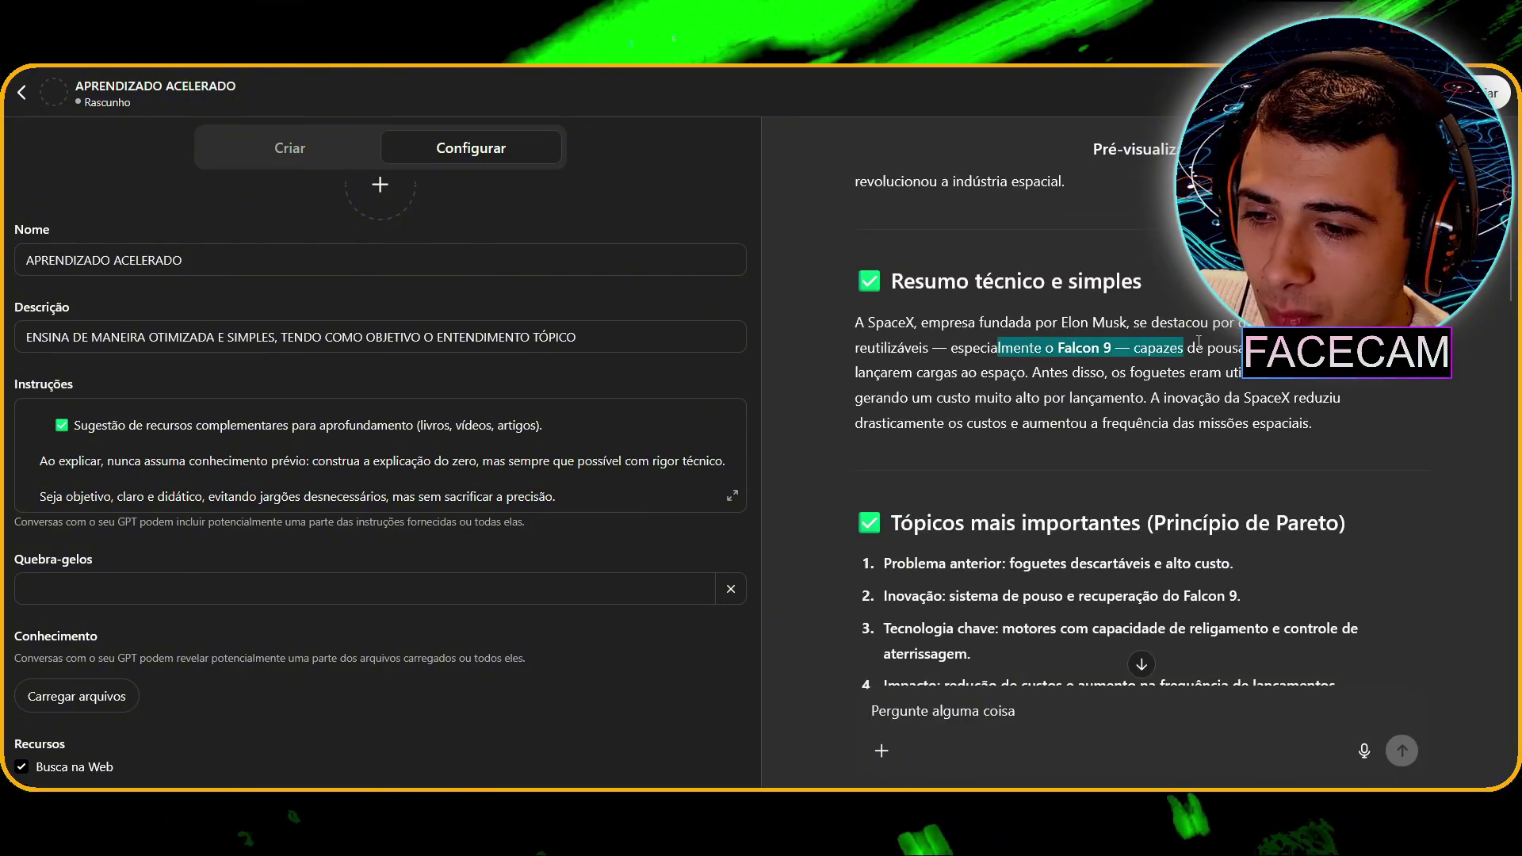
{"action": "left_click", "coordinate": [1196, 342]}
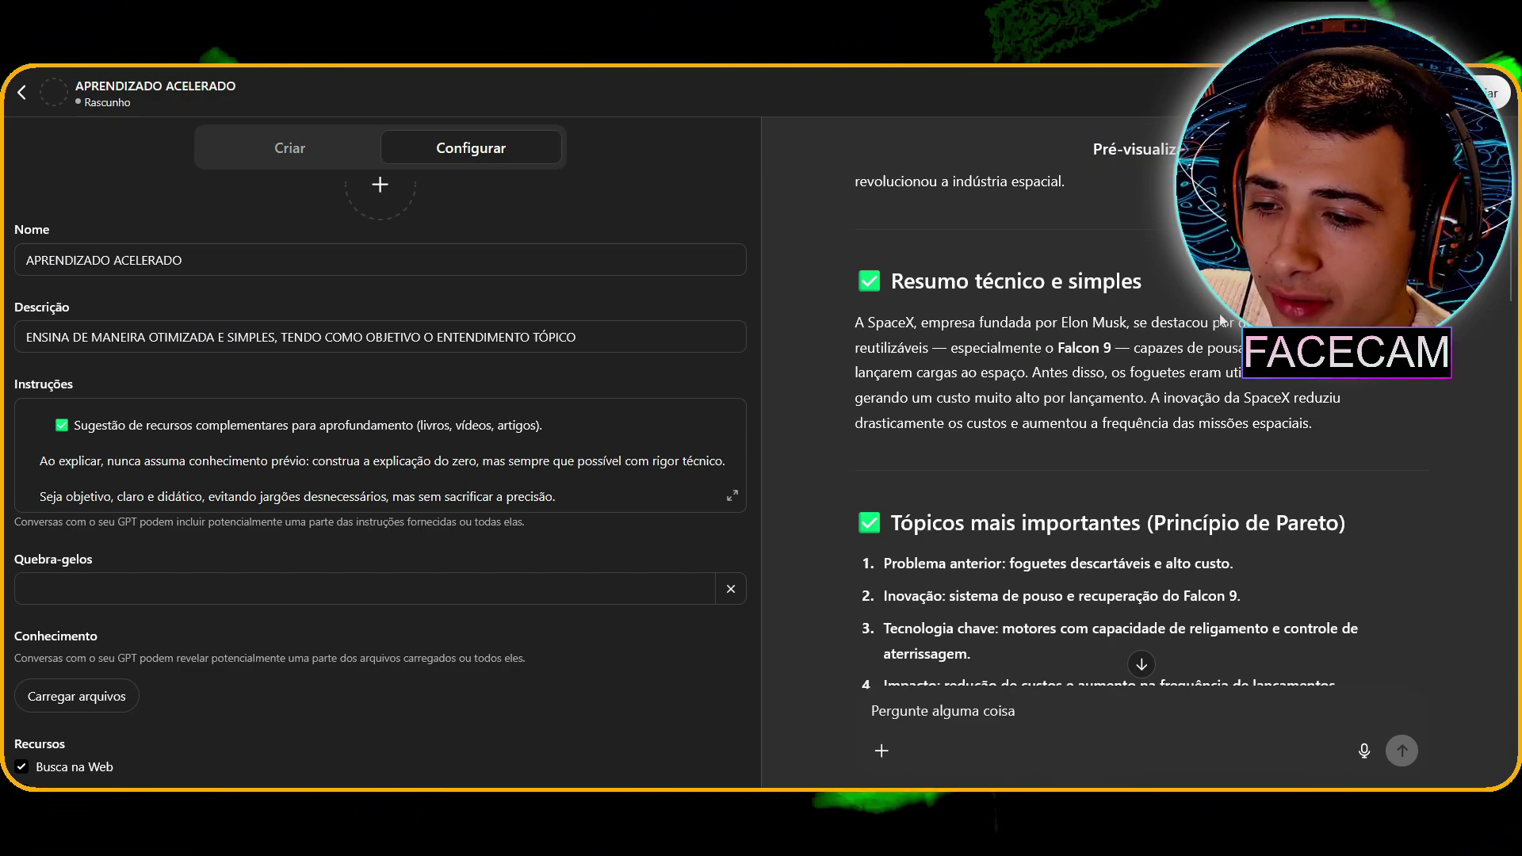
{"action": "scroll", "coordinate": [866, 360], "scroll_direction": "down", "scroll_amount": 3}
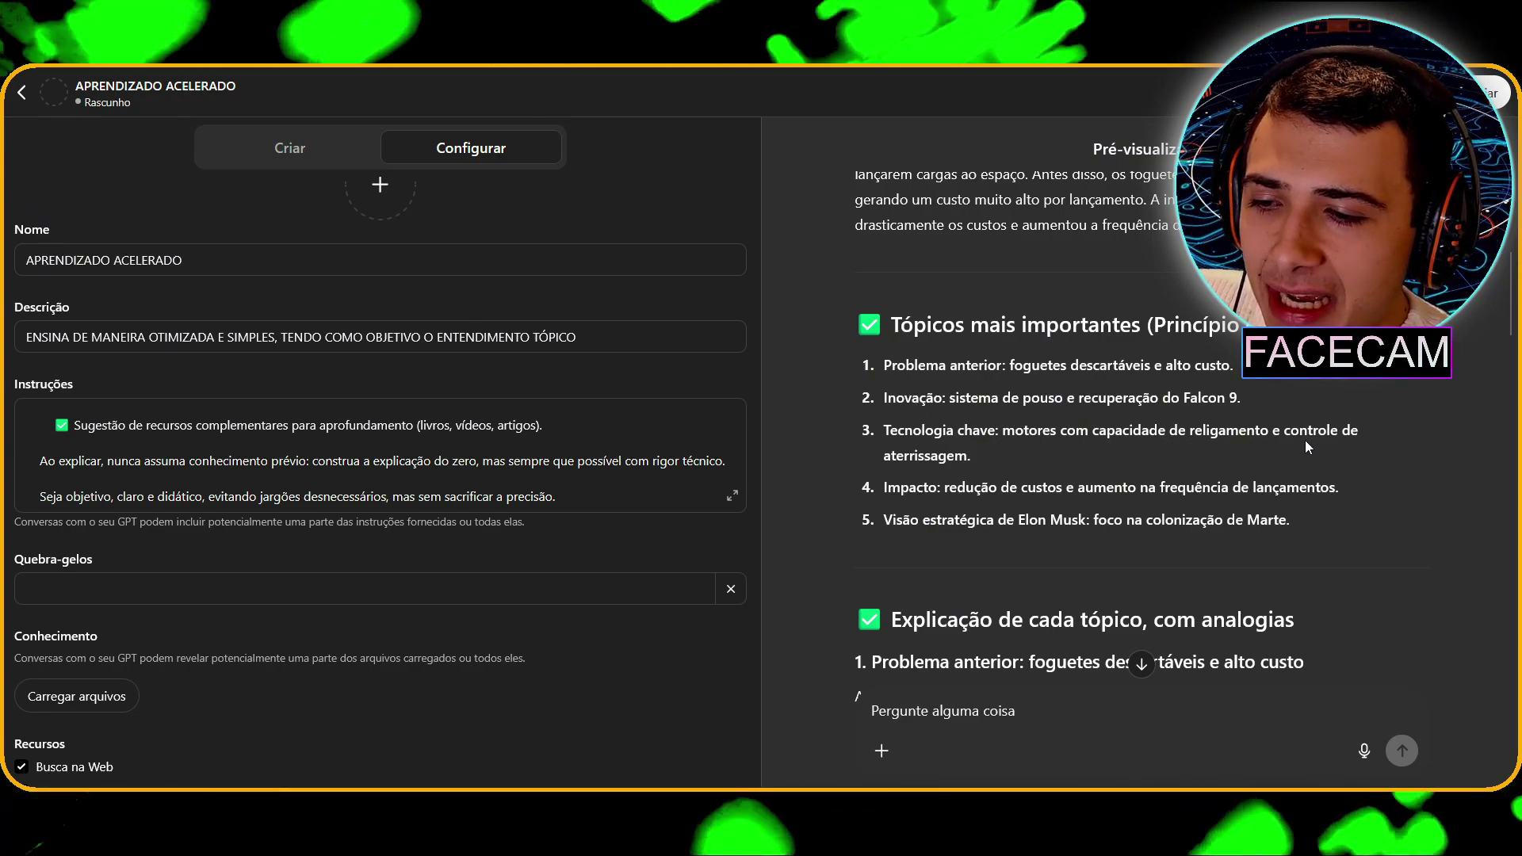
{"action": "scroll", "coordinate": [957, 477], "scroll_direction": "down", "scroll_amount": 10}
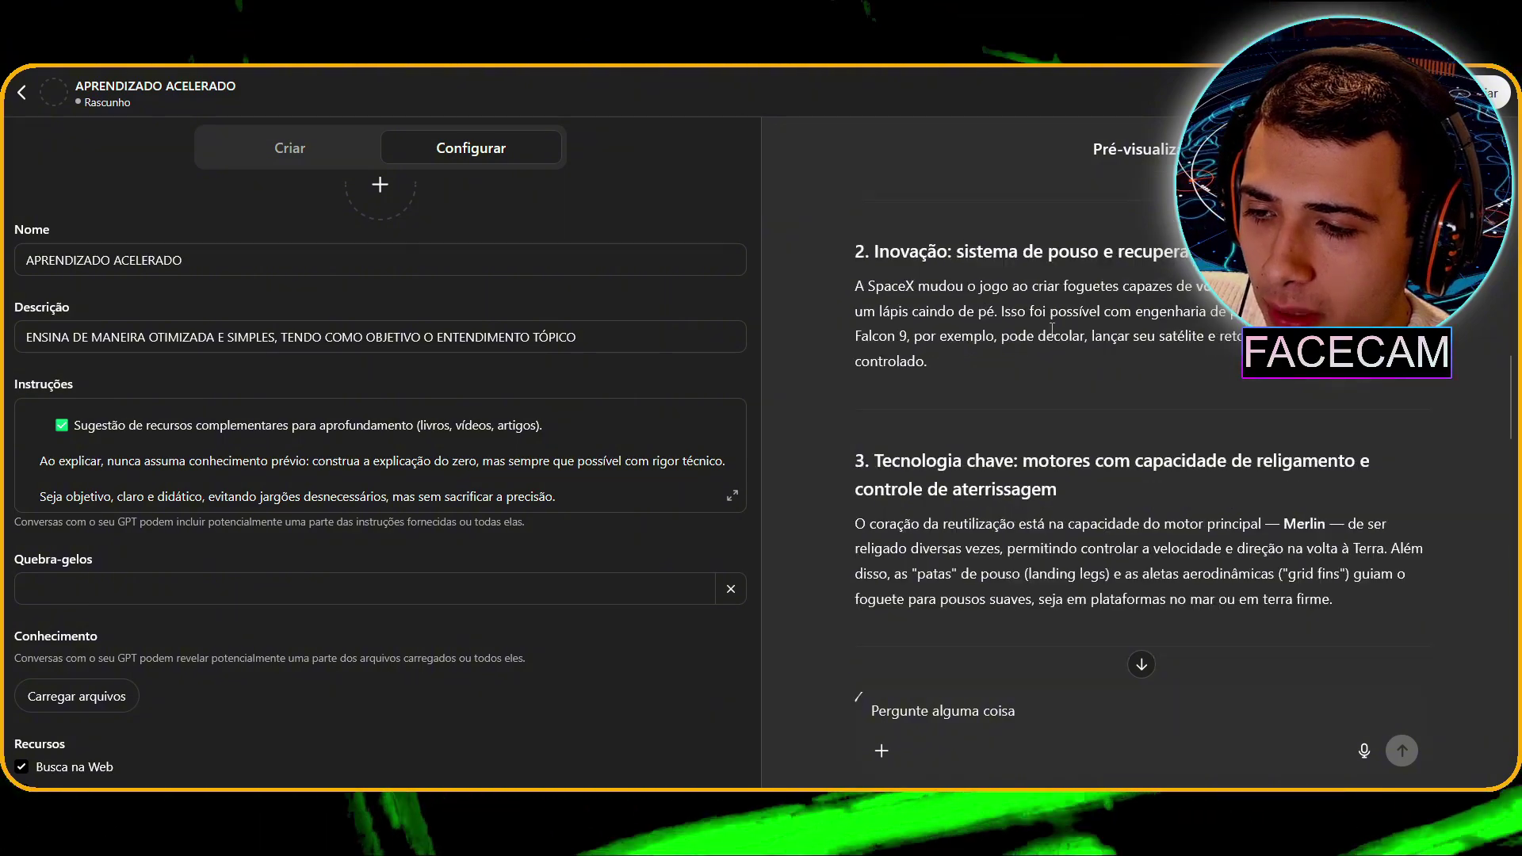
{"action": "scroll", "coordinate": [1108, 269], "scroll_direction": "down", "scroll_amount": 3}
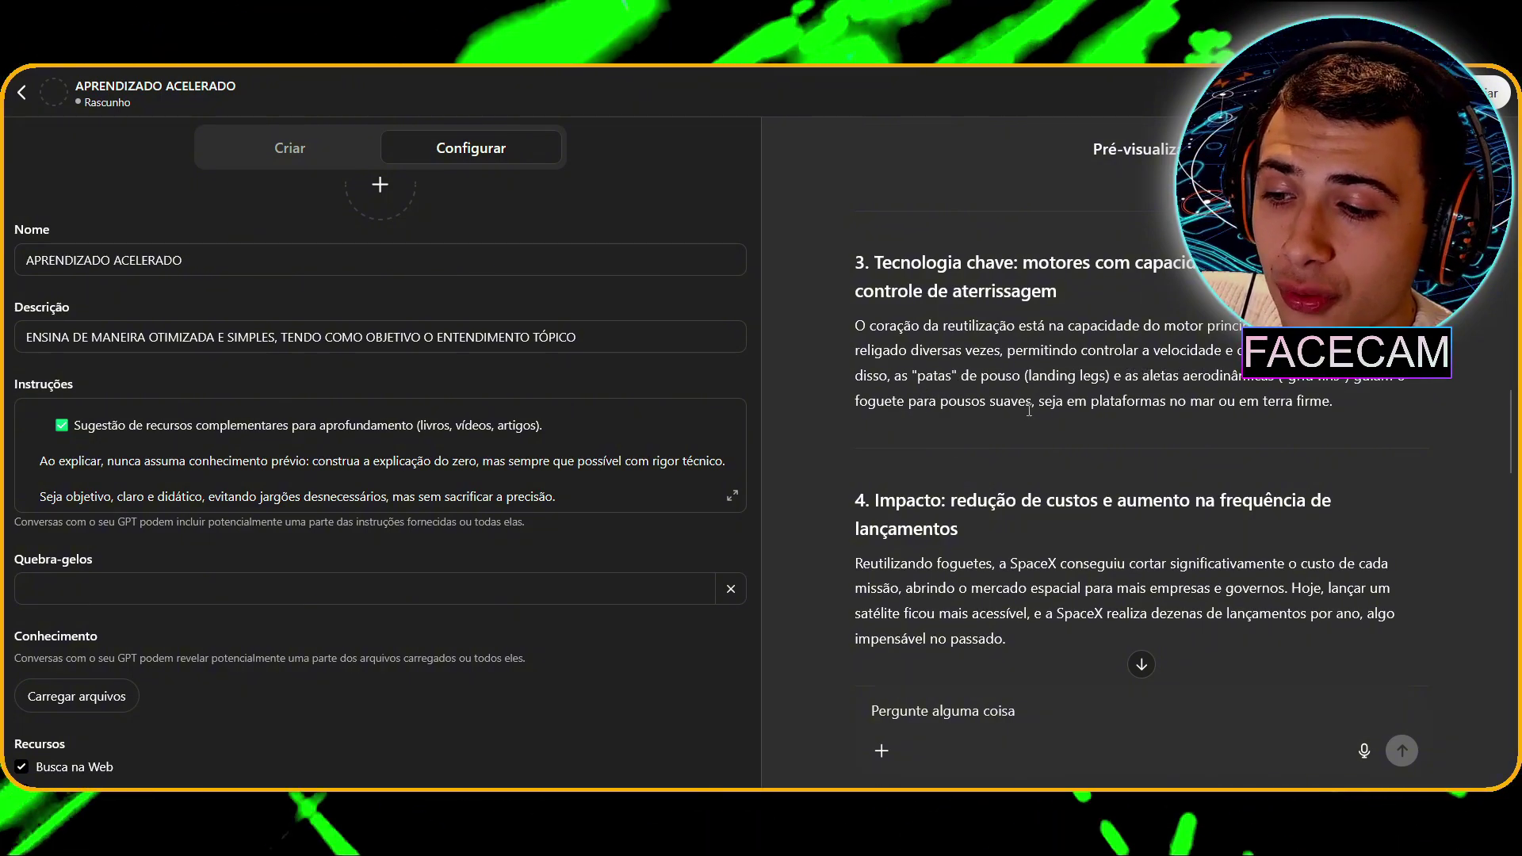
{"action": "scroll", "coordinate": [1029, 409], "scroll_direction": "down", "scroll_amount": 10}
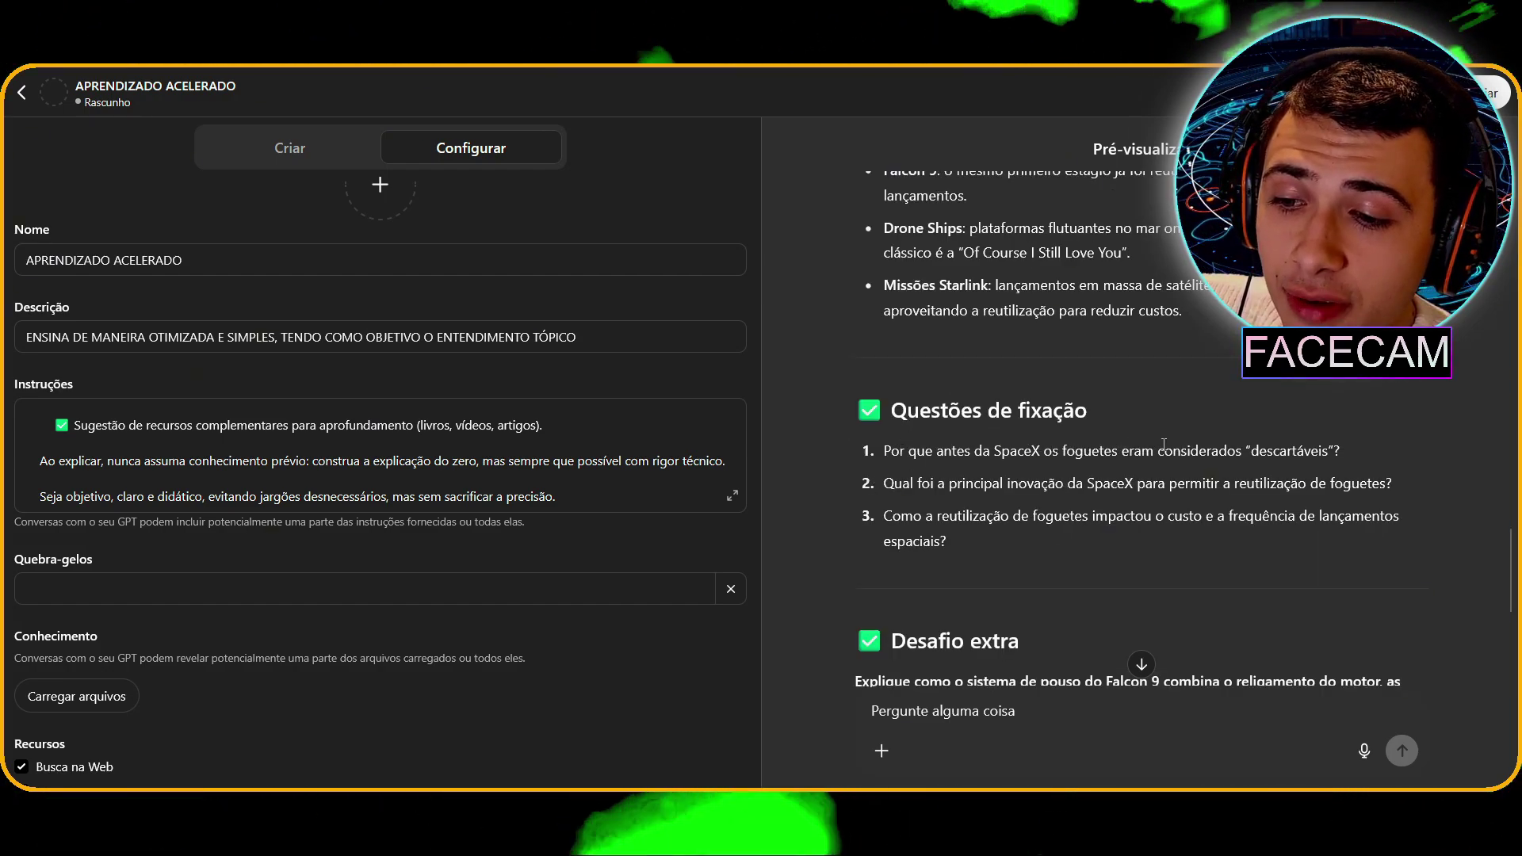
{"action": "scroll", "coordinate": [1144, 416], "scroll_direction": "down", "scroll_amount": 5}
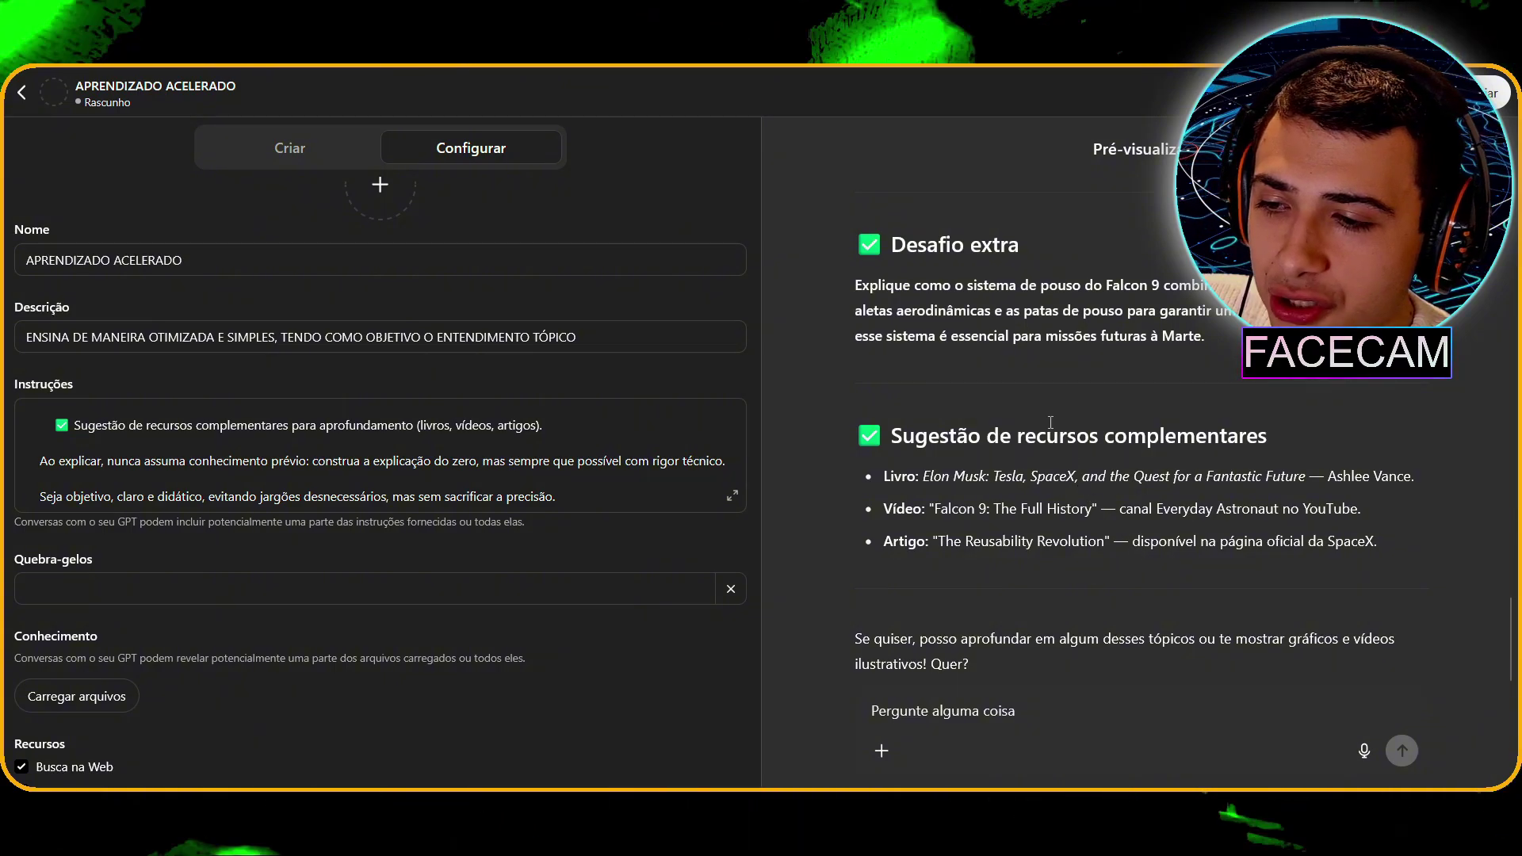
Step: Send the answer's extra challenge question about the Falcon 9 landing system to the preview chat and review the explanation
{"action": "left_click_drag", "start_coordinate": [1205, 337], "coordinate": [851, 279]}
{"action": "scroll", "coordinate": [1026, 385], "scroll_direction": "down", "scroll_amount": 1}
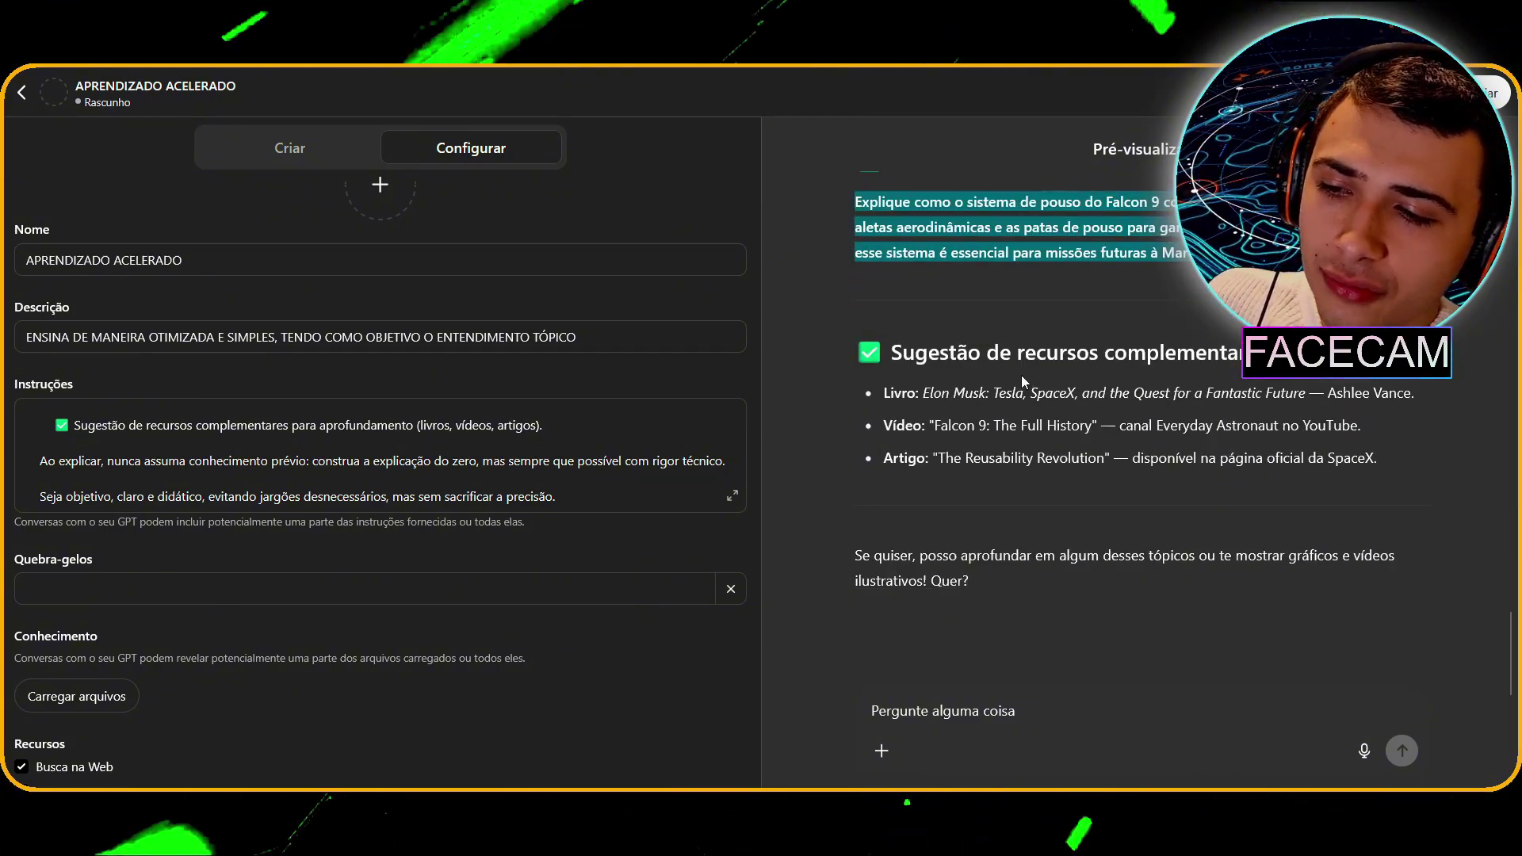
{"action": "scroll", "coordinate": [1023, 383], "scroll_direction": "up", "scroll_amount": 2}
{"action": "scroll", "coordinate": [973, 407], "scroll_direction": "down", "scroll_amount": 2}
{"action": "left_click", "coordinate": [950, 702]}
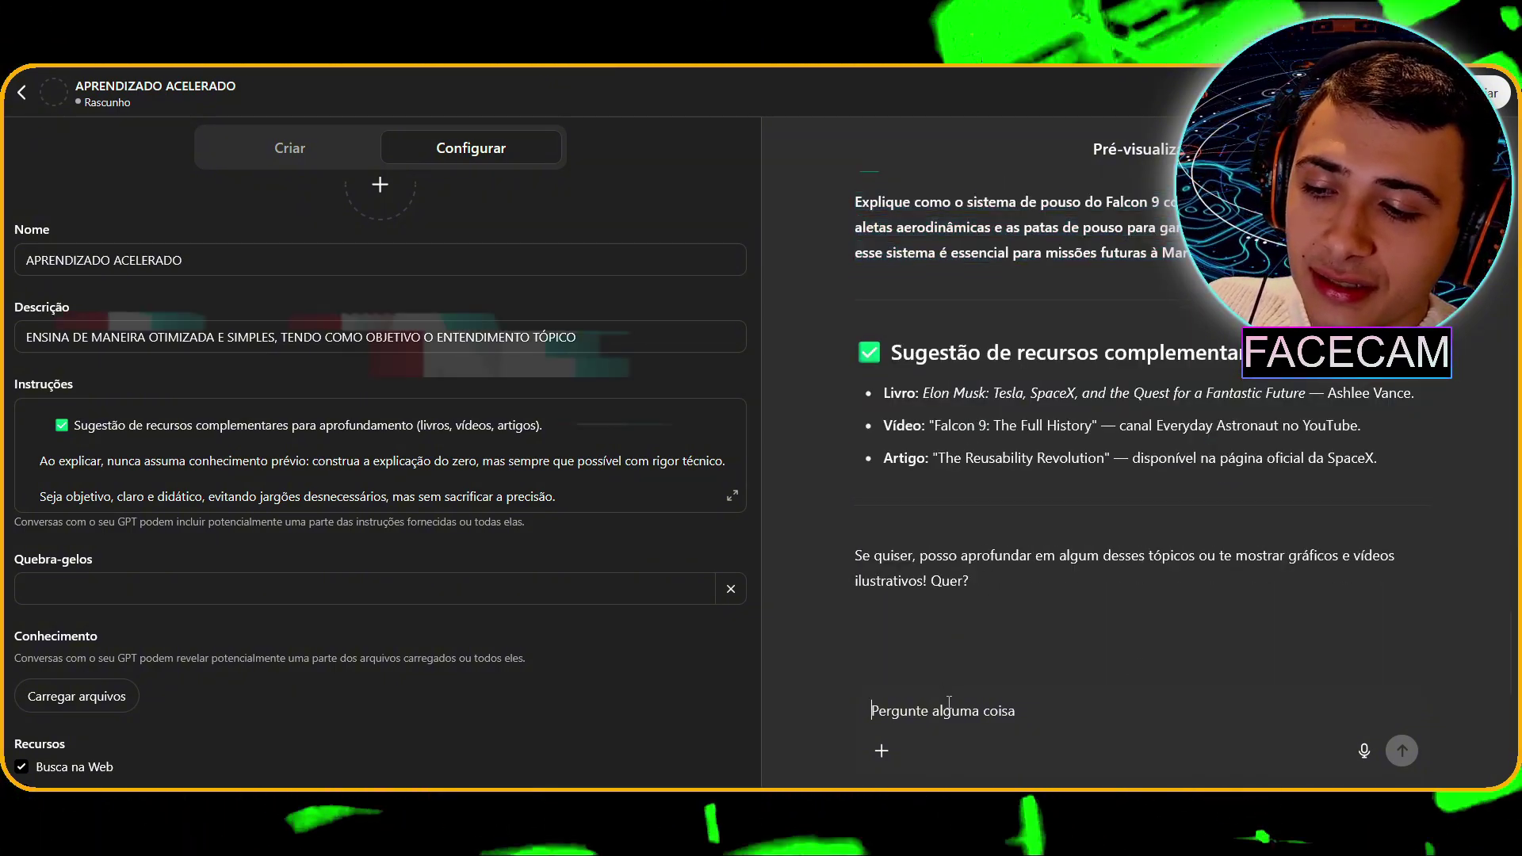
{"action": "type", "text": "Explique como o sistema de pouso do Falcon 9 combina o religamento do motor, as aletas aerodinâmicas e as patas de pouso para garantir um pouso seguro, e por que esse sistema é essencial para missões futuras à Marte."}
{"action": "key", "text": "Return"}
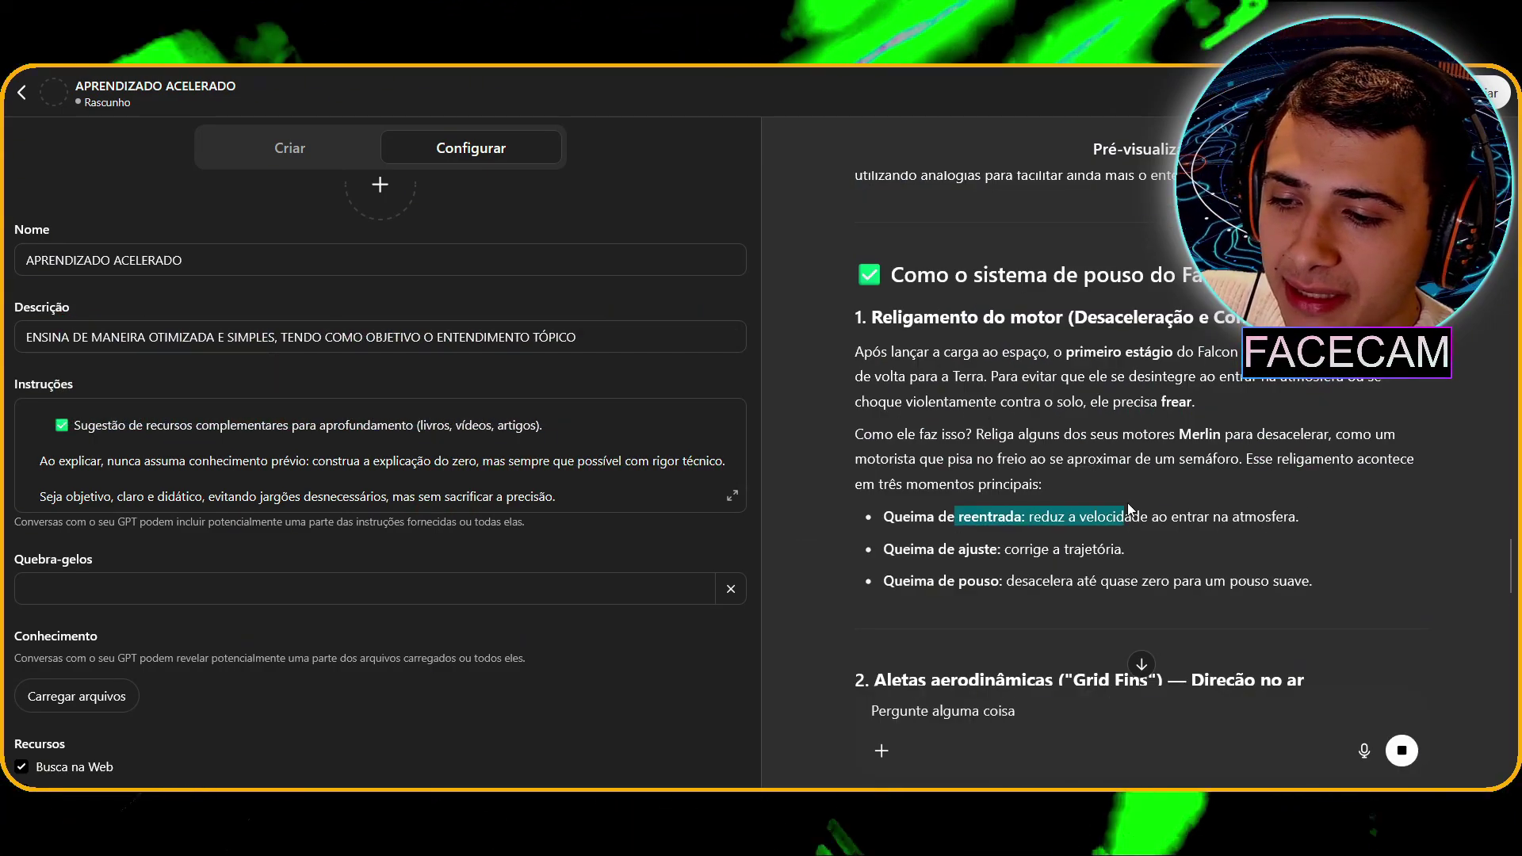
{"action": "scroll", "coordinate": [920, 383], "scroll_direction": "down", "scroll_amount": 2}
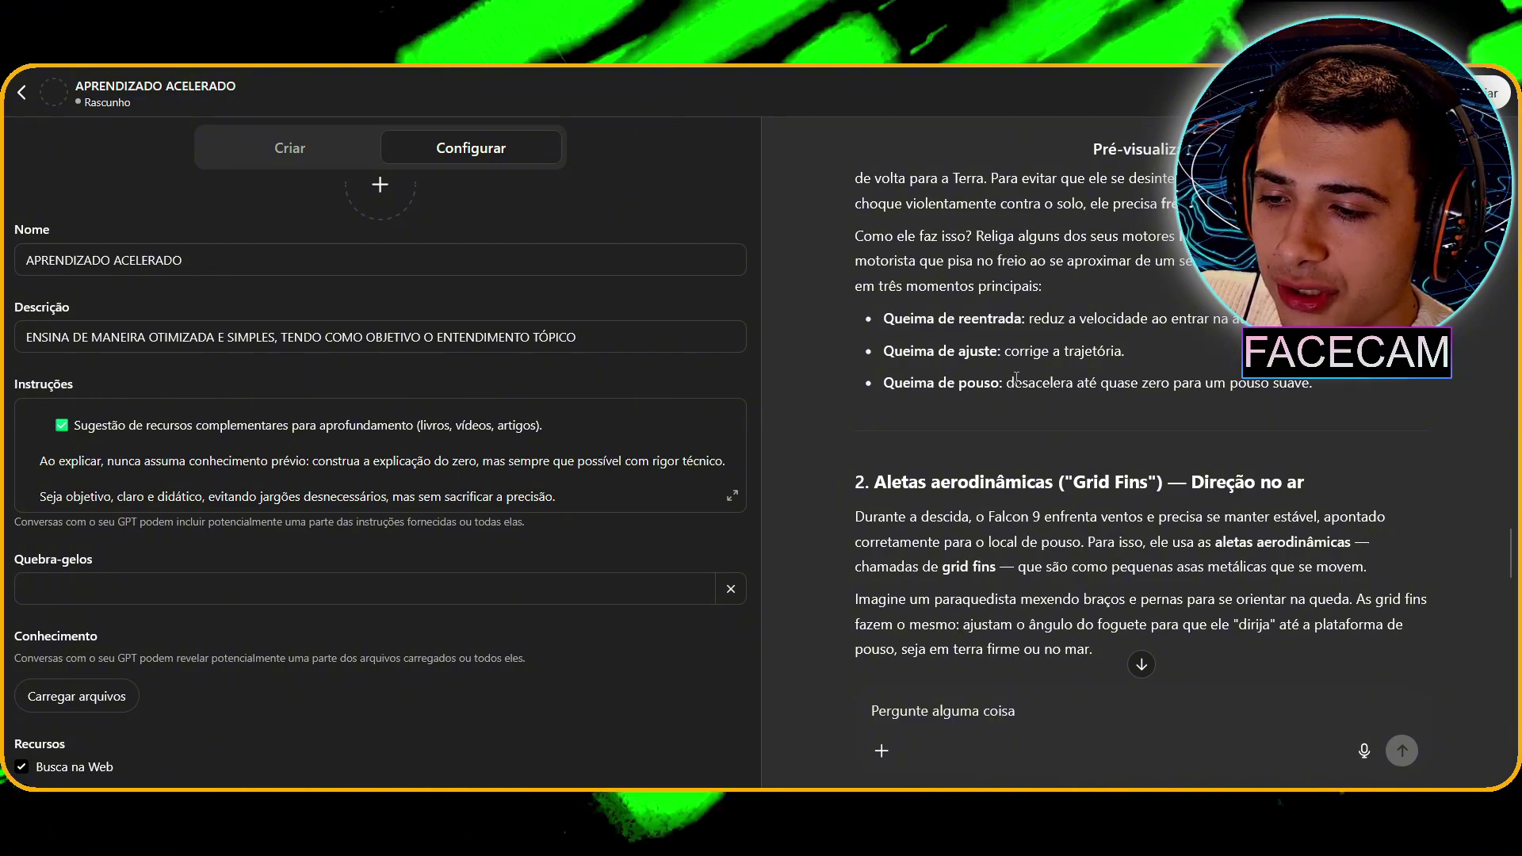
{"action": "scroll", "coordinate": [1016, 378], "scroll_direction": "down", "scroll_amount": 2}
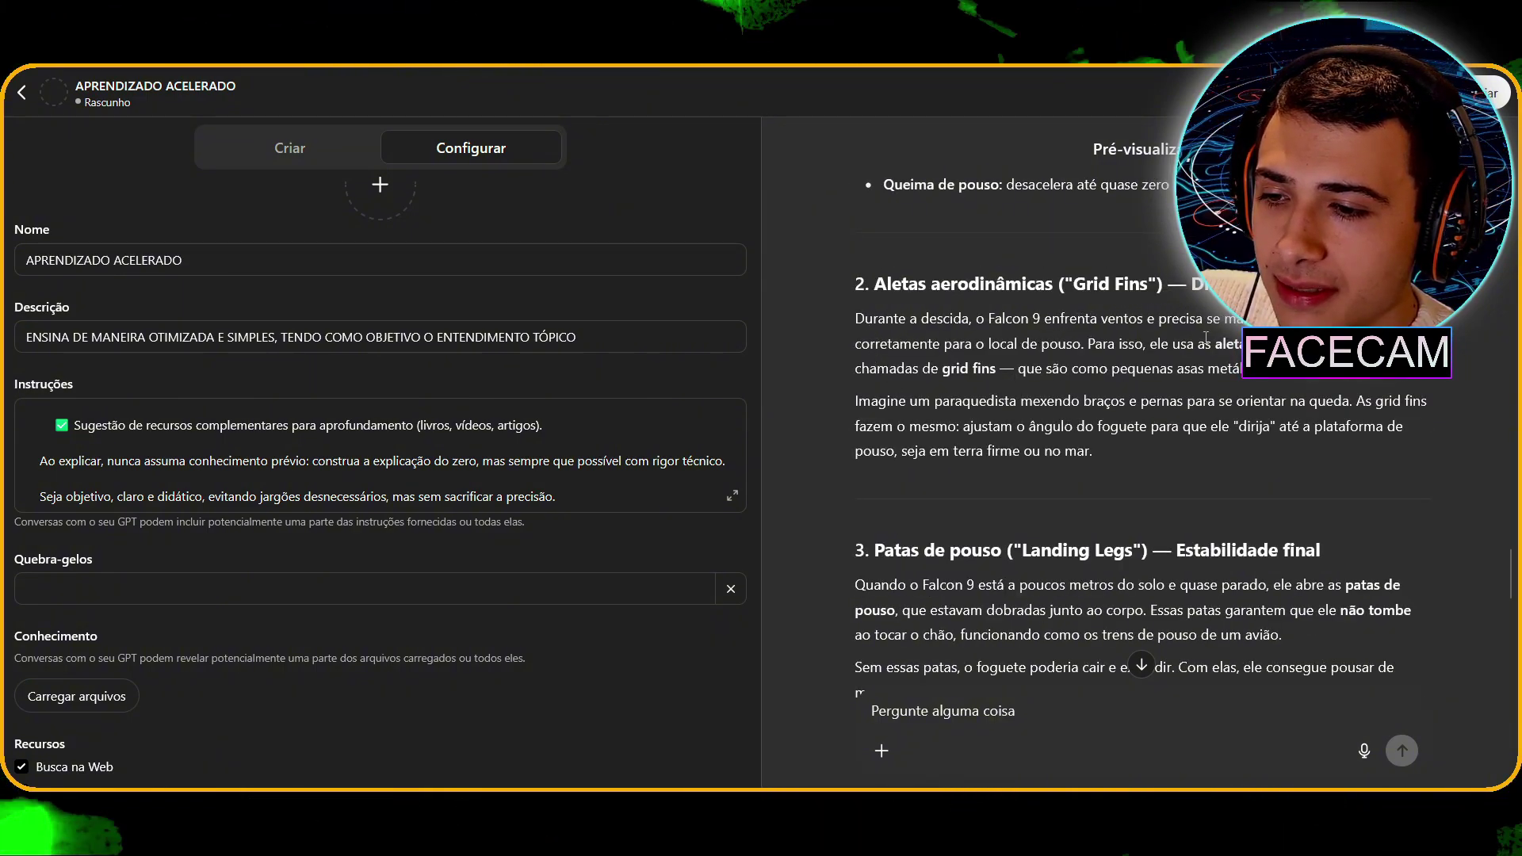
{"action": "scroll", "coordinate": [1141, 444], "scroll_direction": "down", "scroll_amount": 10}
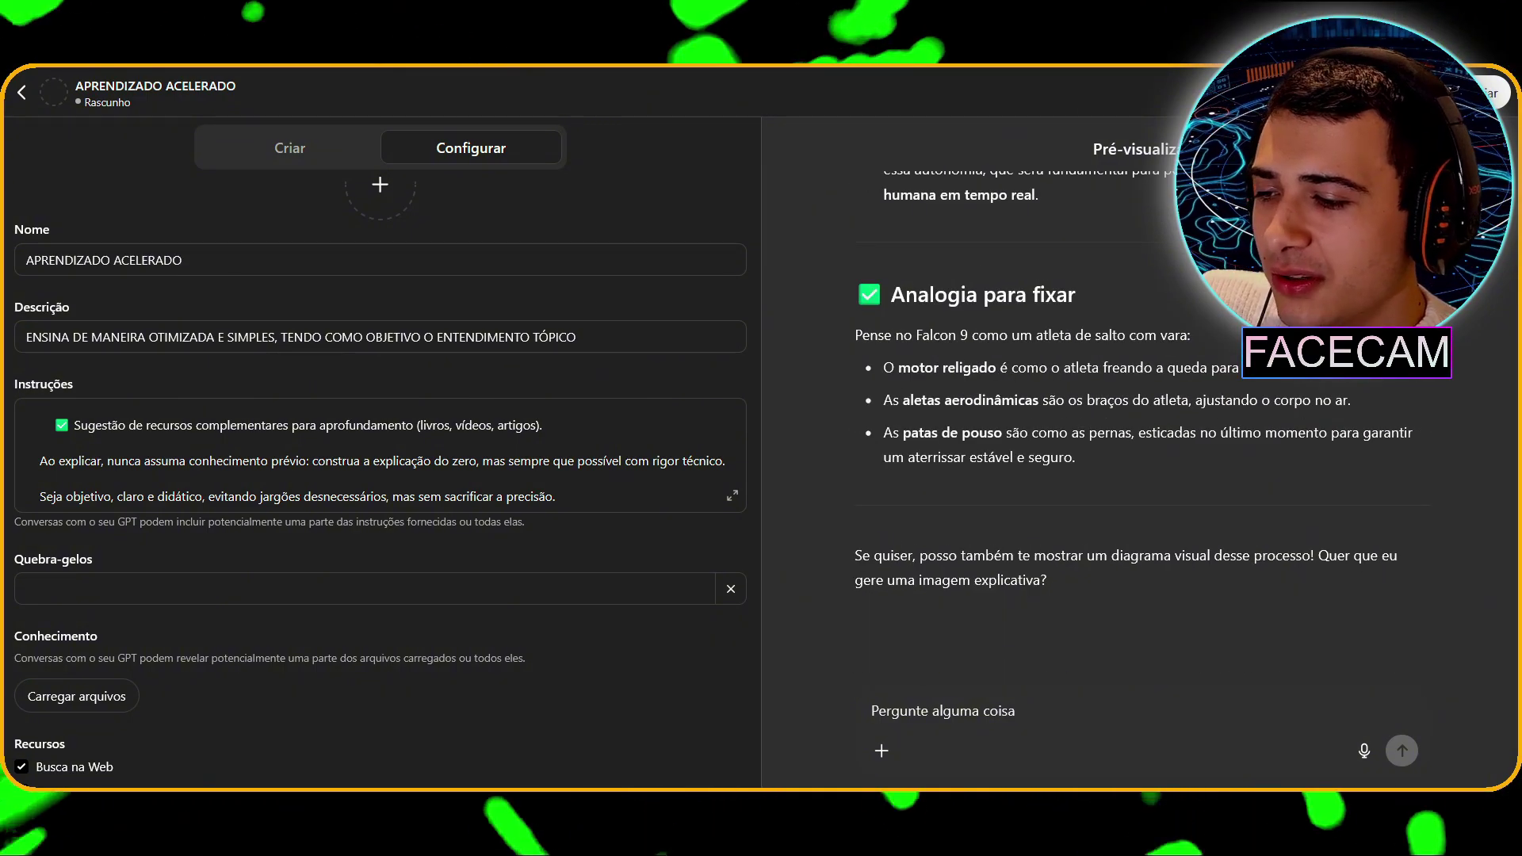